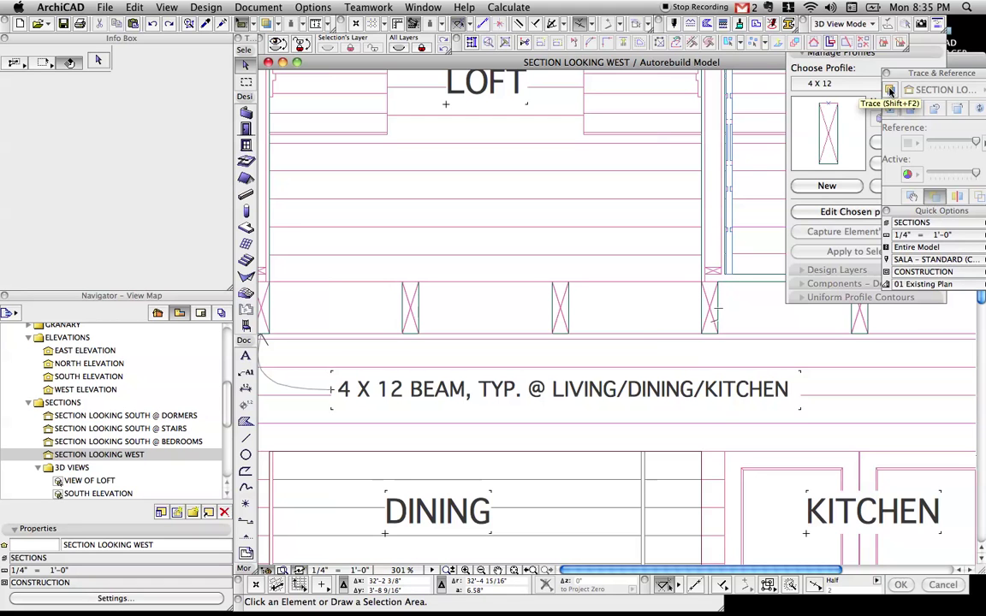
Check the Symbol Type choices available for floor plan display in the column default settings.
{"action": "left_click_drag", "start_coordinate": [917, 48], "coordinate": [918, 302]}
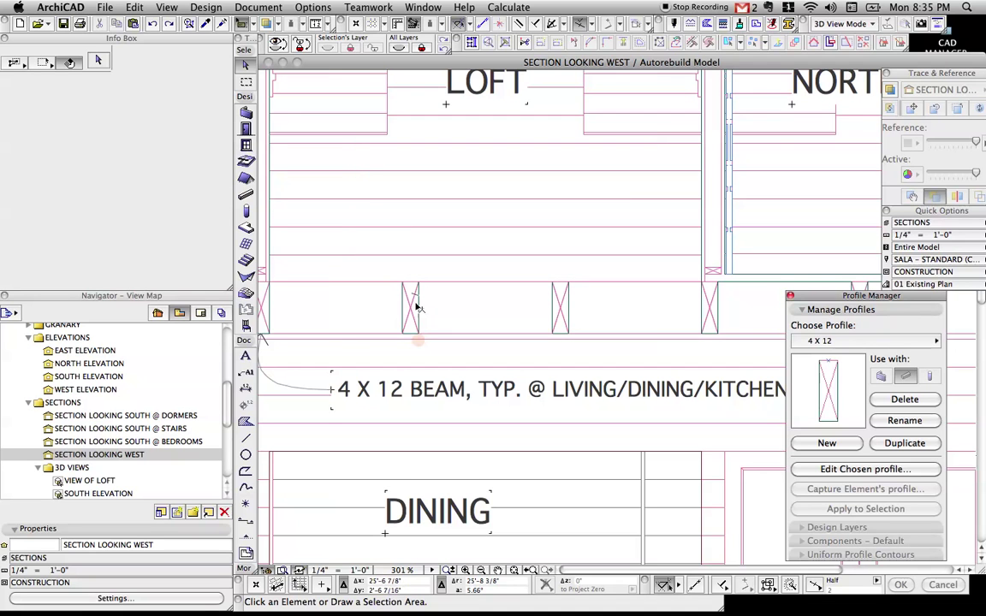
{"action": "left_click", "coordinate": [246, 211]}
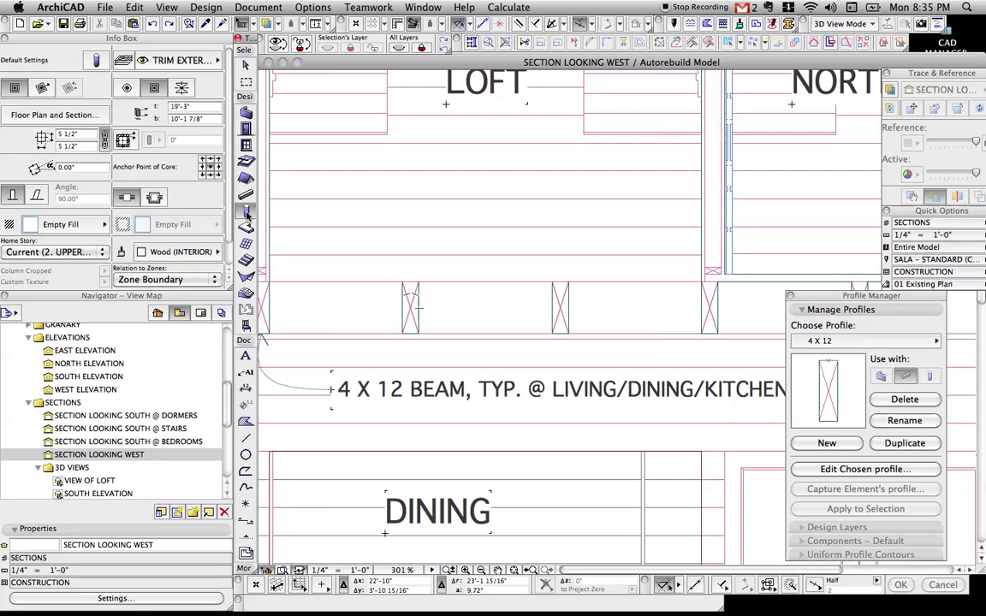
{"action": "left_click", "coordinate": [94, 61]}
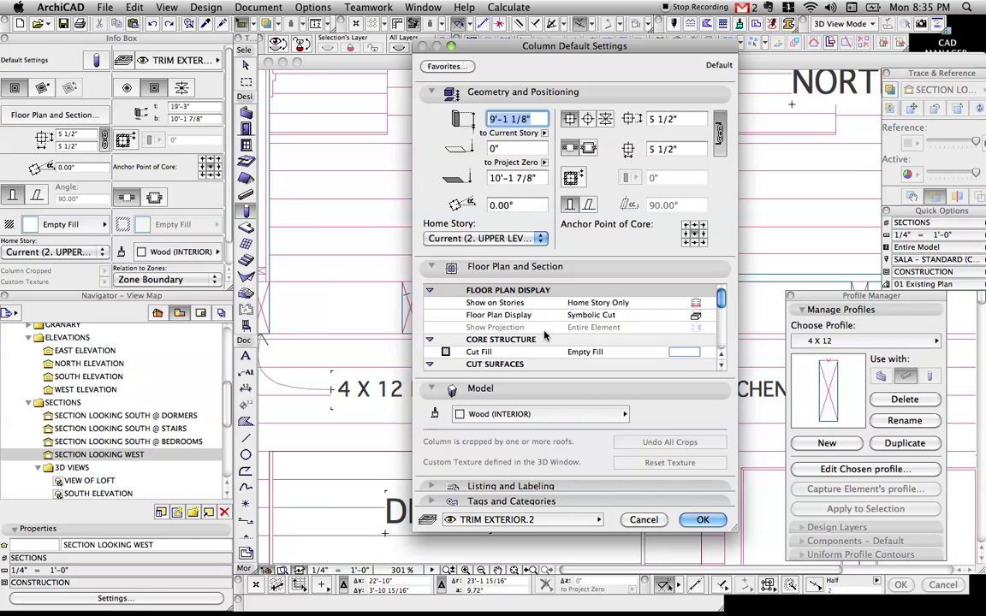
{"action": "scroll", "coordinate": [590, 319], "scroll_direction": "down", "scroll_amount": 5}
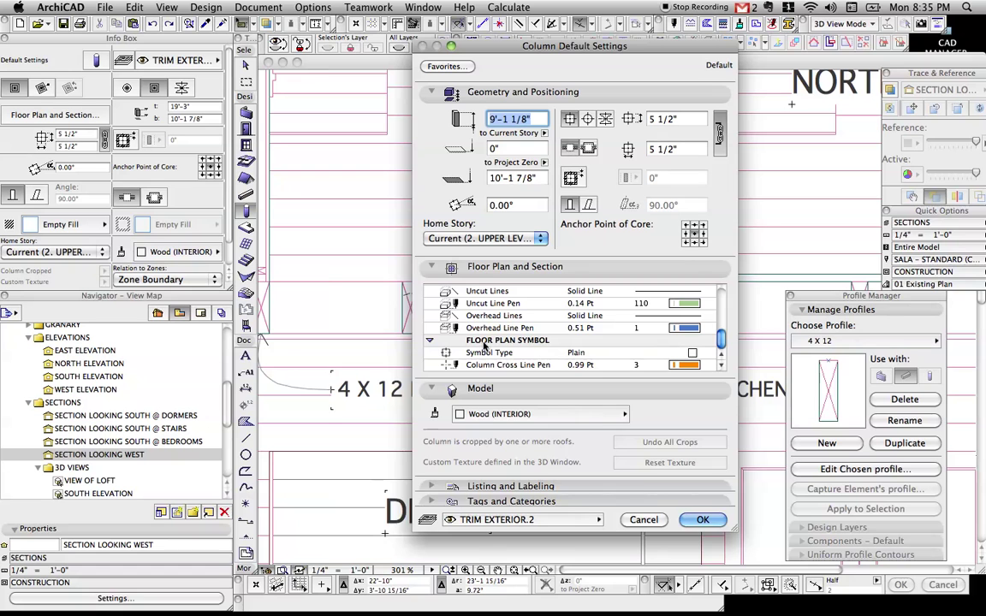
{"action": "left_click", "coordinate": [695, 360]}
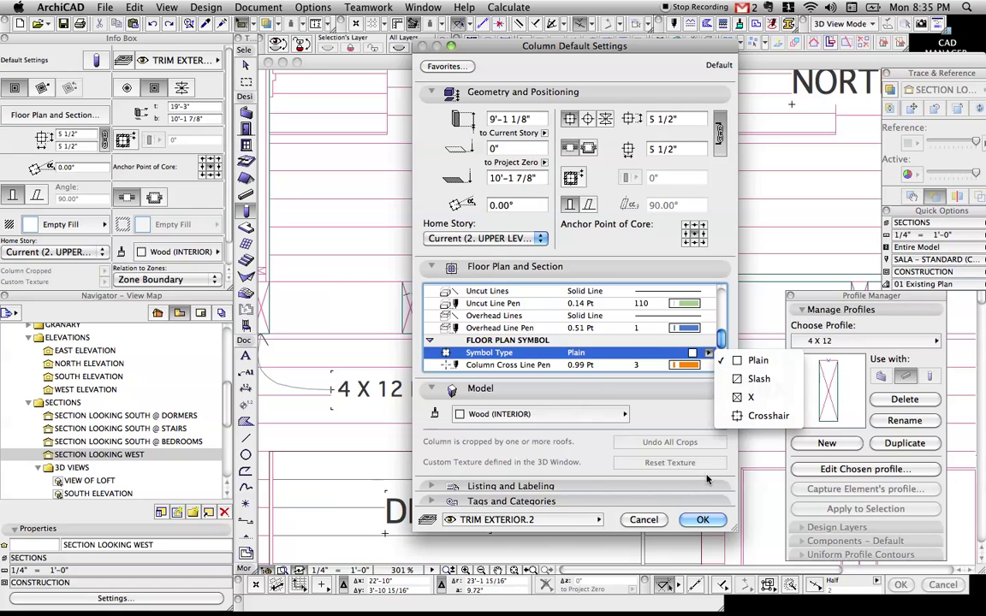
{"action": "left_click", "coordinate": [700, 519]}
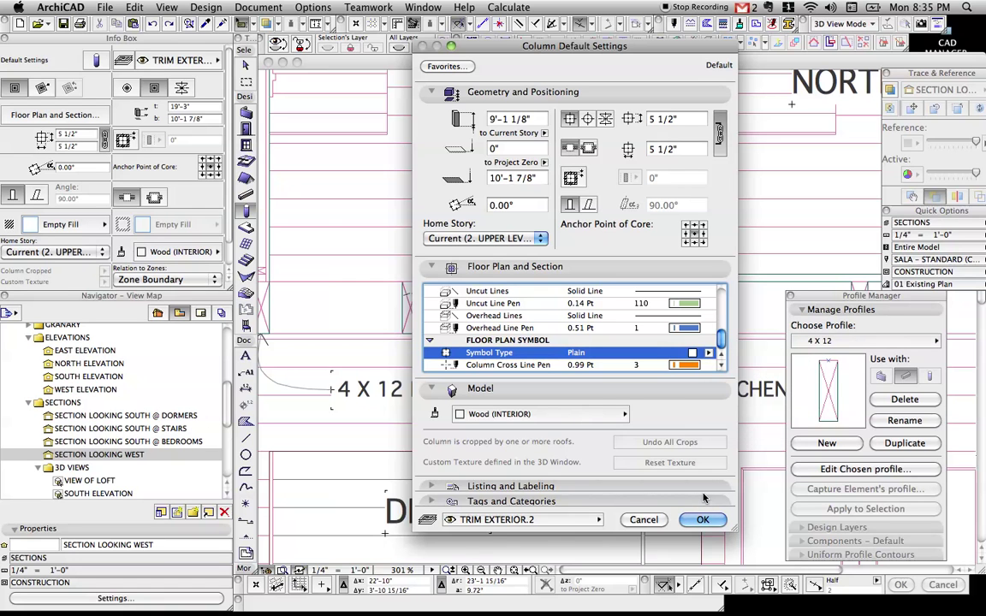
{"action": "left_click", "coordinate": [702, 519]}
Look through the floor plan and section symbol options in the beam default settings, leaving them unchanged.
{"action": "left_click", "coordinate": [246, 194]}
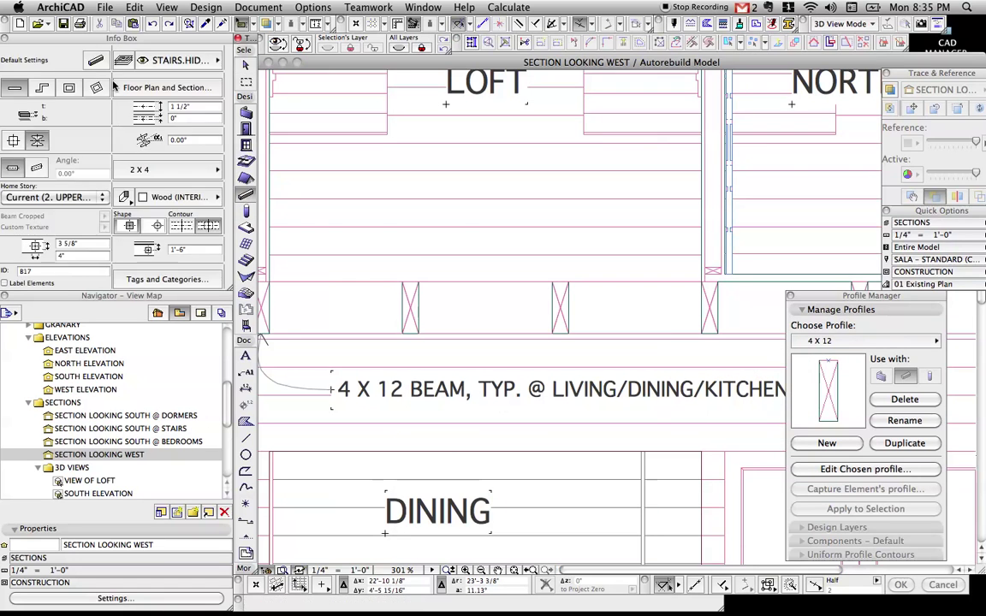
{"action": "left_click", "coordinate": [95, 62]}
{"action": "scroll", "coordinate": [590, 282], "scroll_direction": "down", "scroll_amount": 5}
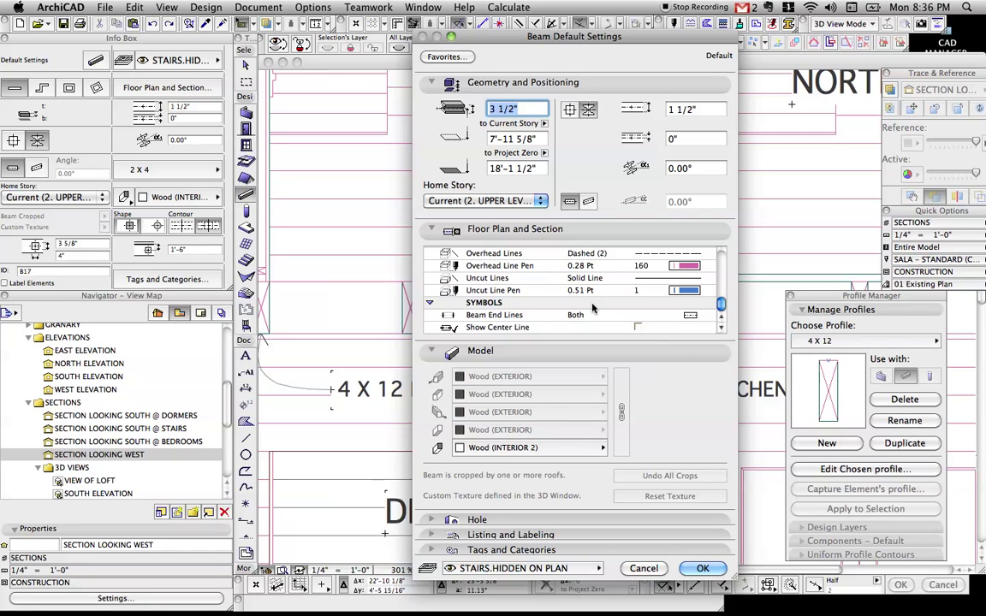
{"action": "key", "text": "Escape"}
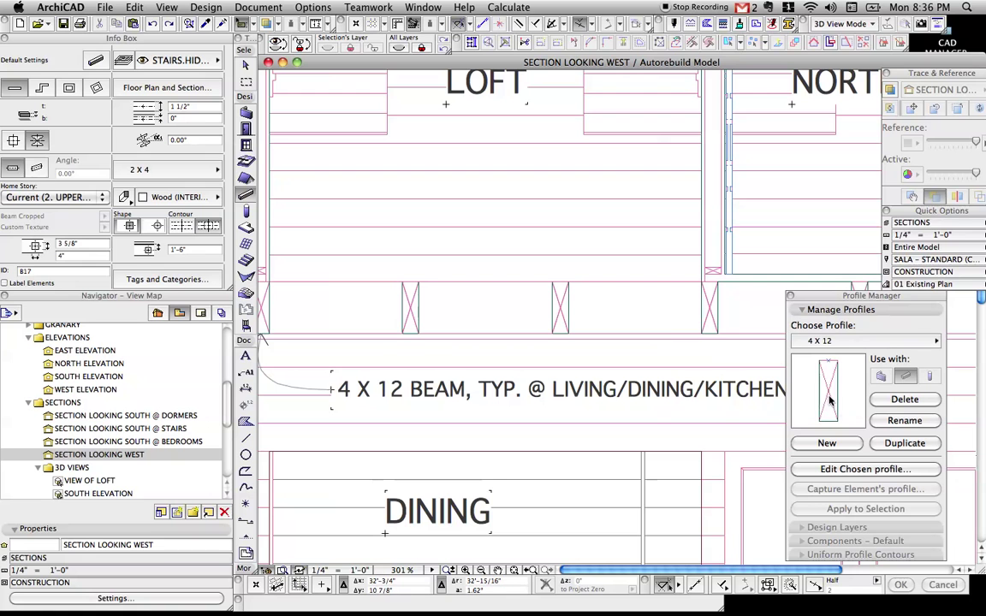
Open the 4 X 12 profile for editing and inspect the fill type of each of its triangular fills.
{"action": "left_click", "coordinate": [865, 470]}
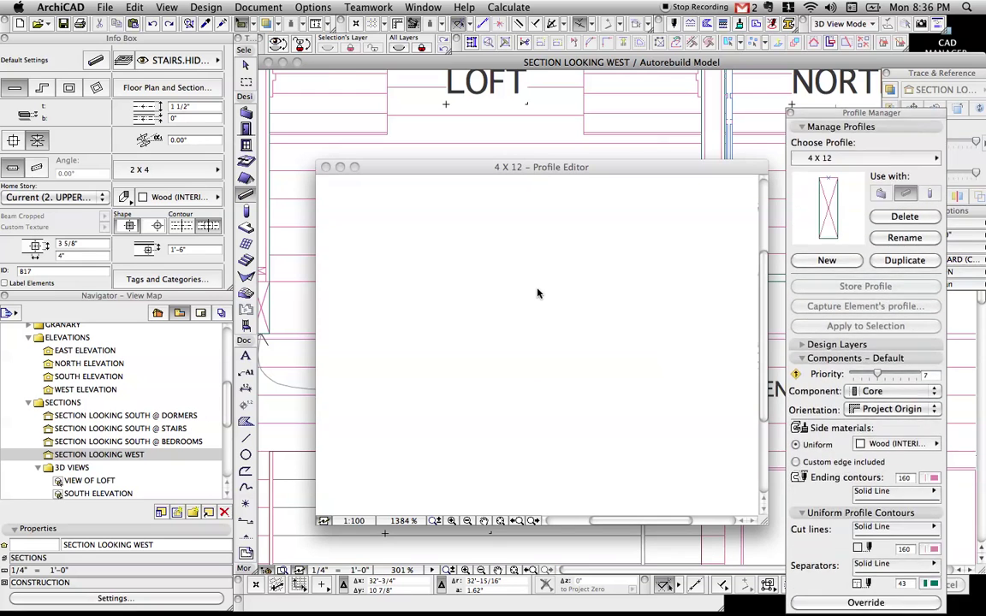
{"action": "left_click", "coordinate": [543, 297]}
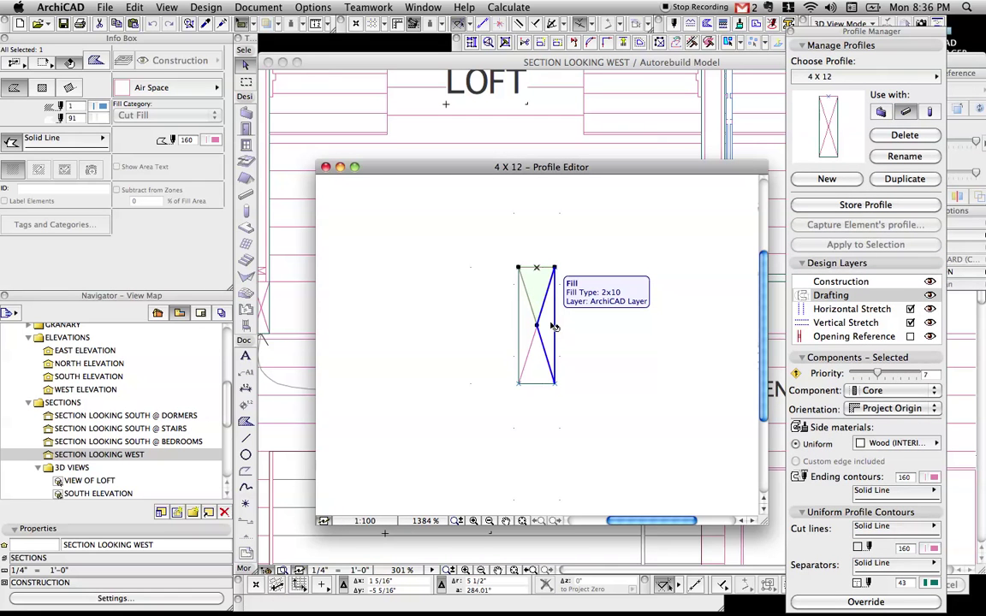
{"action": "scroll", "coordinate": [517, 313], "scroll_direction": "up", "scroll_amount": 3}
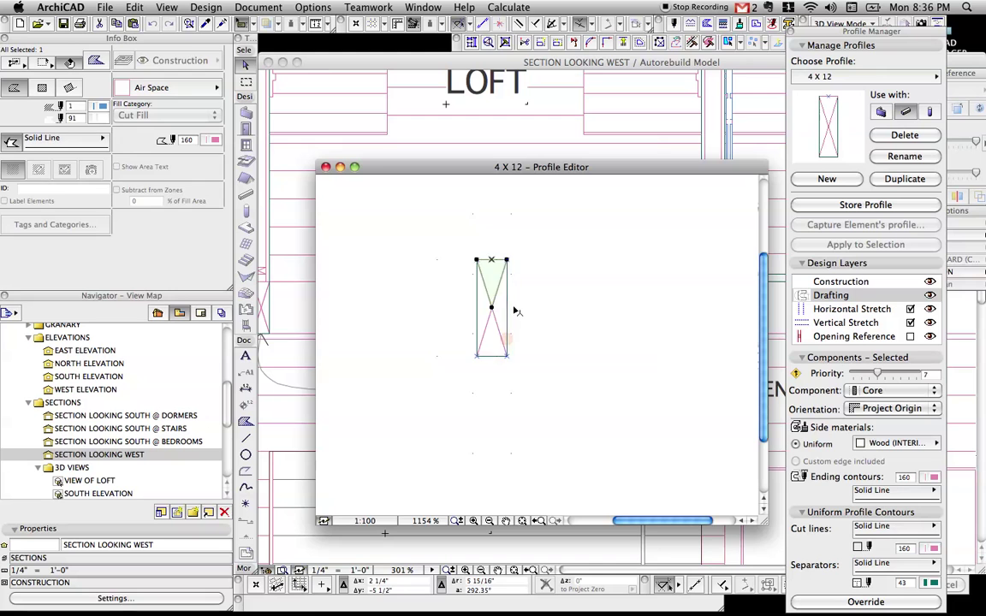
{"action": "left_click", "coordinate": [494, 322]}
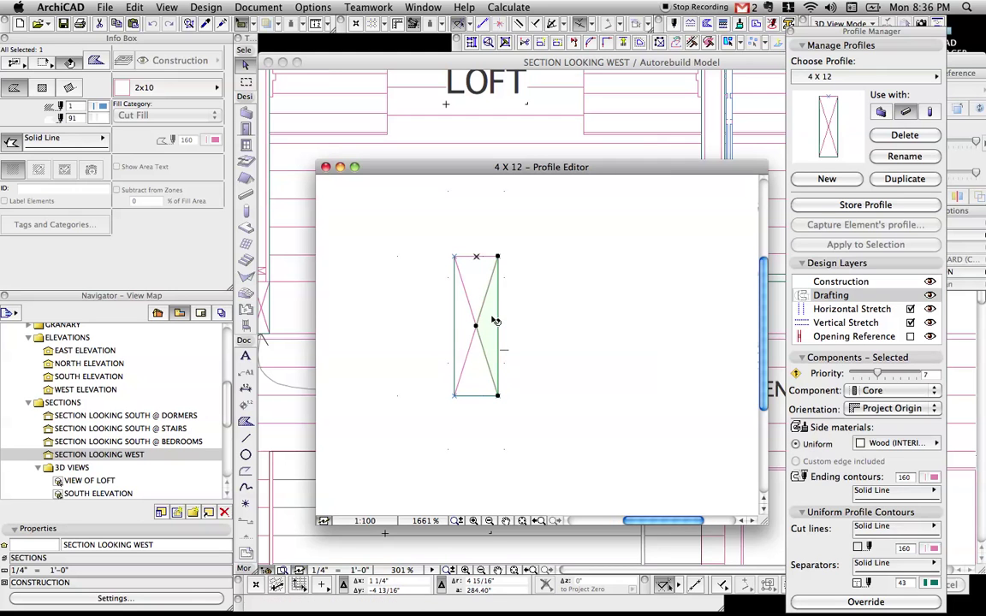
{"action": "left_click", "coordinate": [469, 323]}
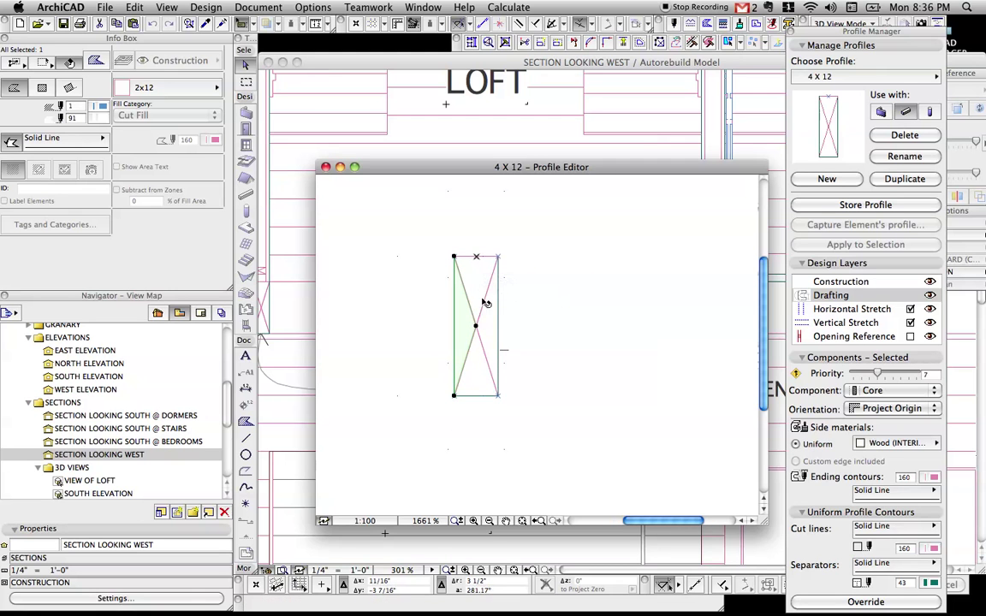
{"action": "left_click", "coordinate": [492, 316]}
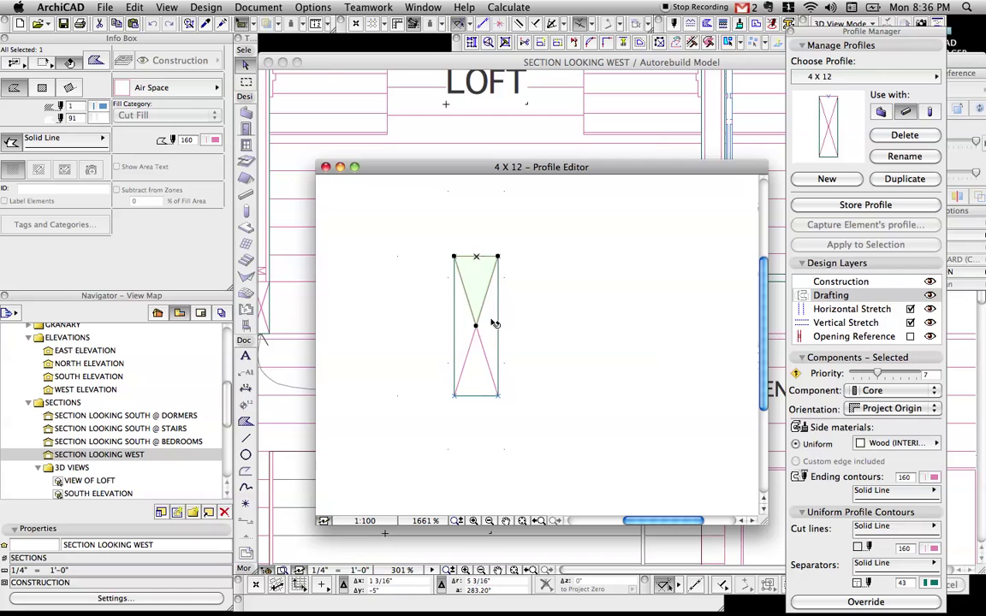
{"action": "left_click", "coordinate": [484, 349]}
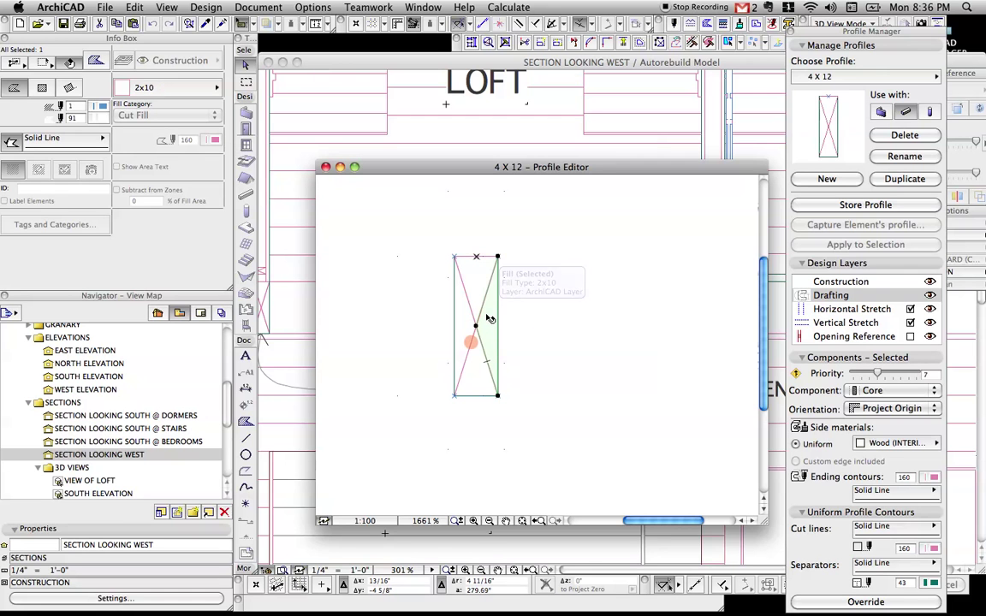
{"action": "left_click", "coordinate": [479, 308]}
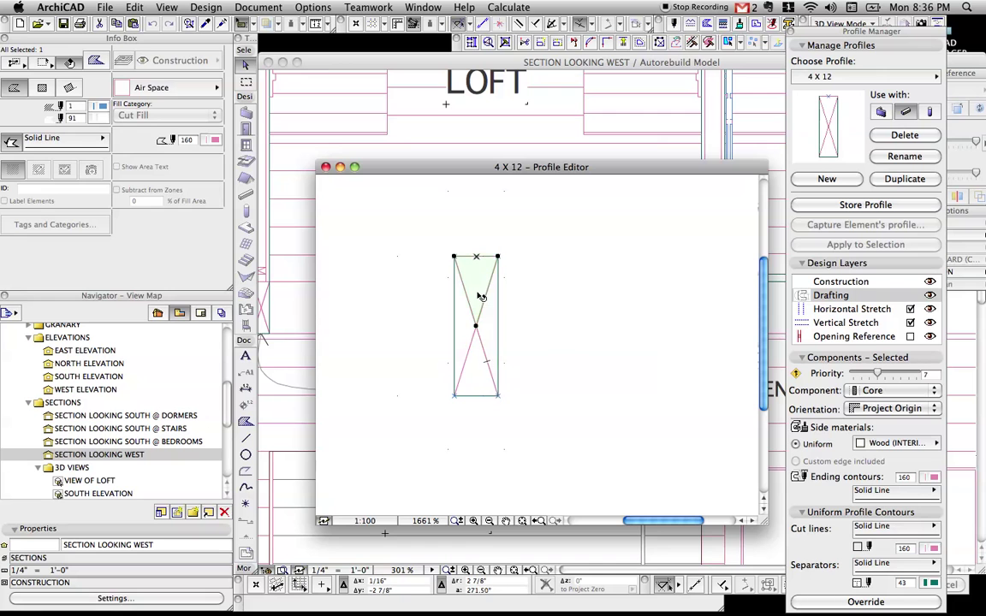
{"action": "left_click", "coordinate": [479, 363]}
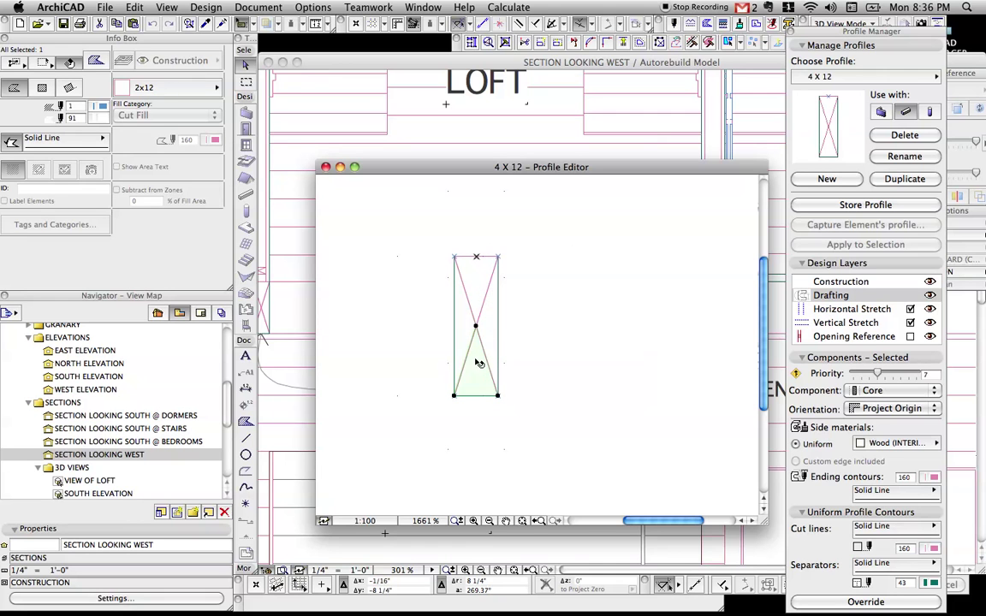
Draw a rectangular 2x10 fill beside the existing section at about the same size, picking up the fill settings from the profile.
{"action": "key", "text": "Escape"}
{"action": "left_click", "coordinate": [485, 321], "text": "alt"}
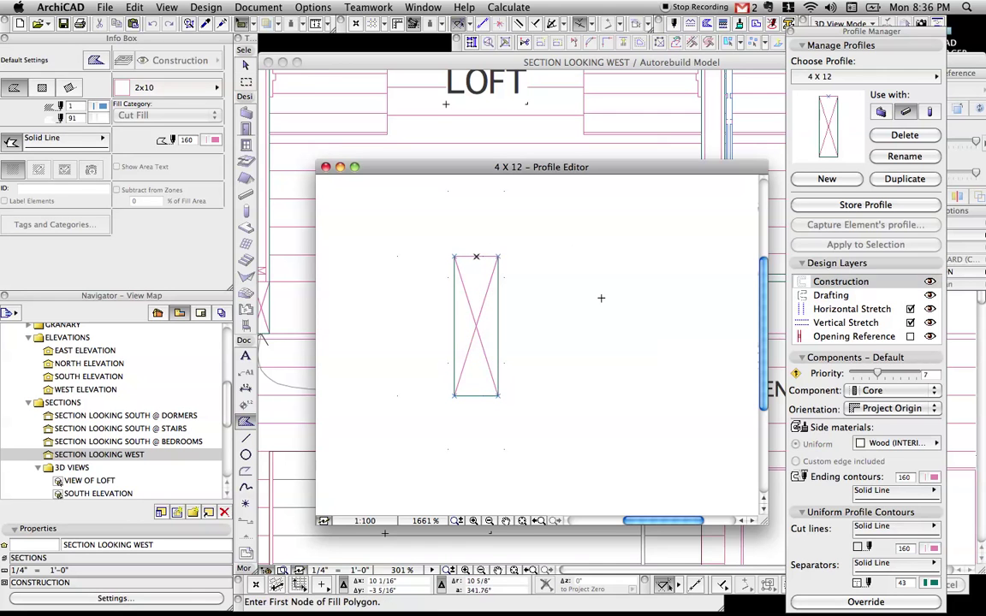
{"action": "key", "text": "g"}
{"action": "key", "text": "g"}
{"action": "key", "text": "g"}
{"action": "key", "text": "g"}
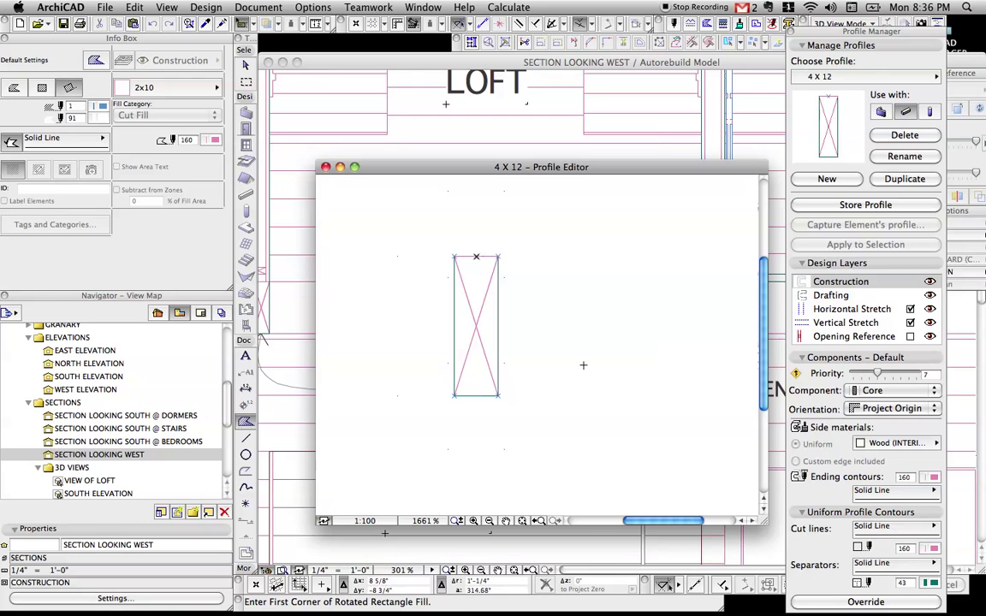
{"action": "left_click", "coordinate": [583, 365]}
{"action": "left_click", "coordinate": [629, 228]}
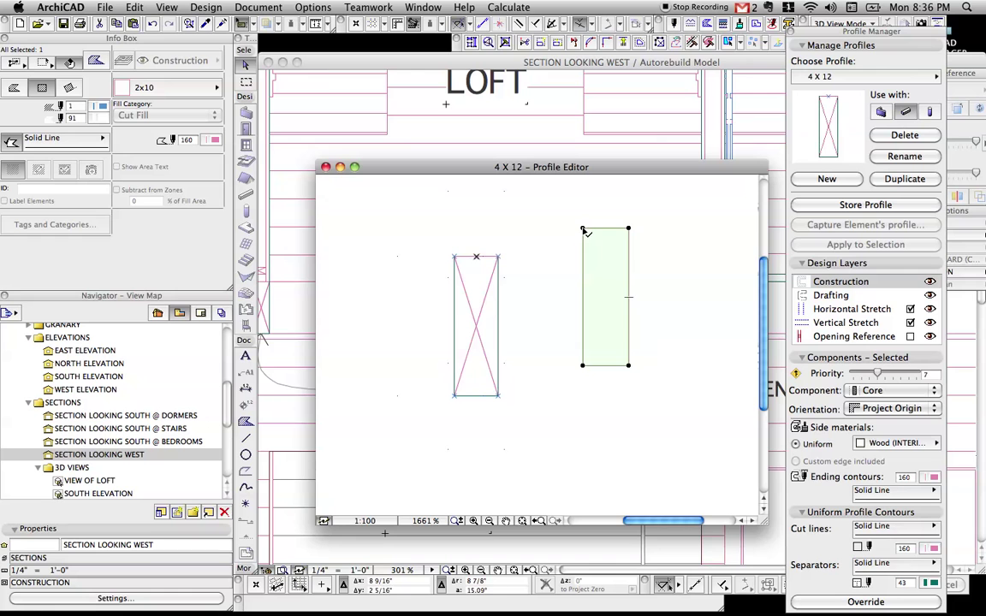
Reshape the new rectangular fill into a triangle by moving its two left corners to the rectangle's centre.
{"action": "left_click", "coordinate": [583, 231]}
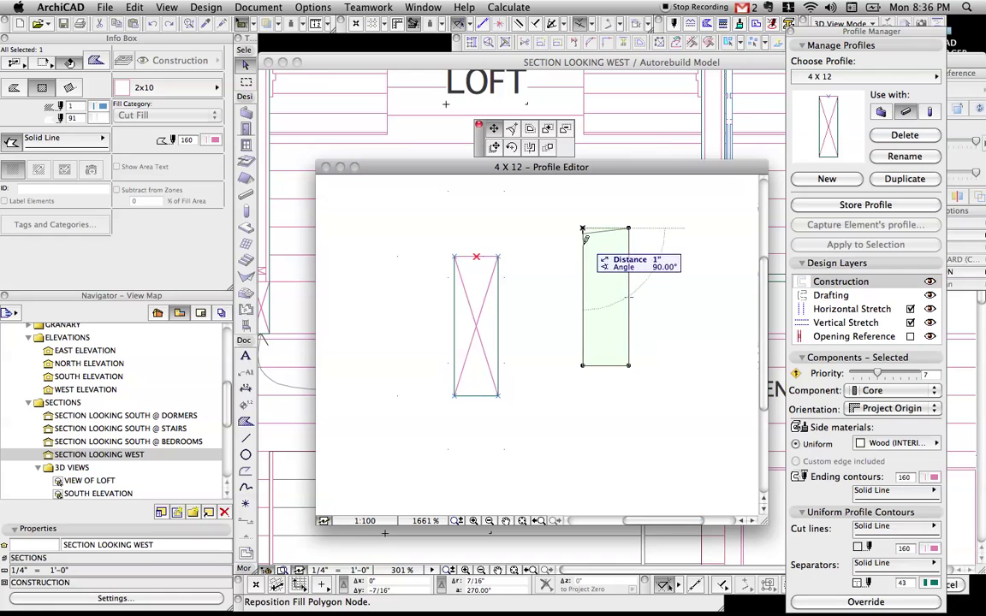
{"action": "left_click", "coordinate": [582, 298]}
{"action": "left_click", "coordinate": [583, 366]}
{"action": "left_click", "coordinate": [582, 298]}
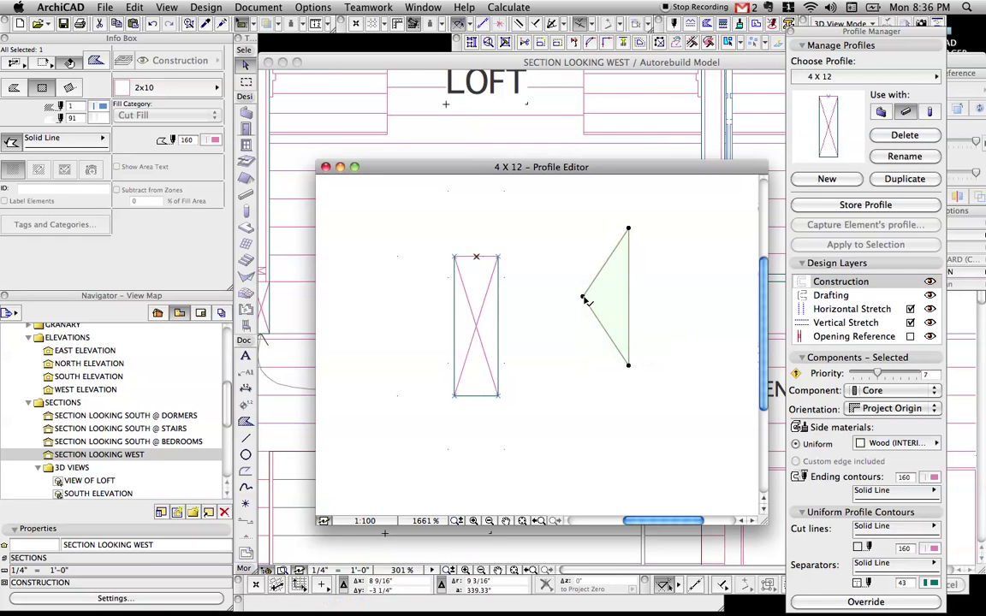
{"action": "key", "text": "super+z"}
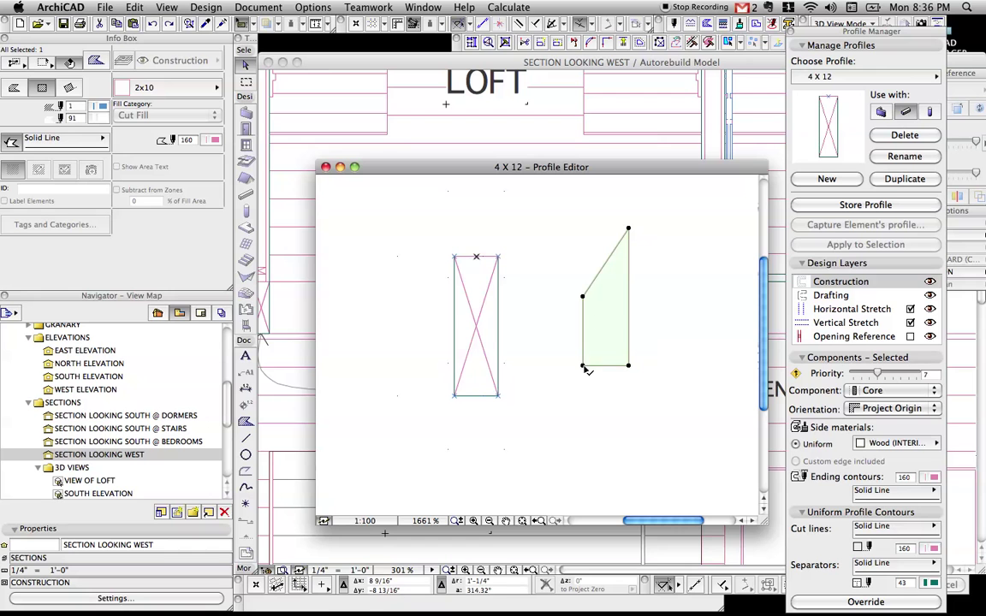
{"action": "left_click", "coordinate": [583, 366]}
{"action": "left_click", "coordinate": [605, 365]}
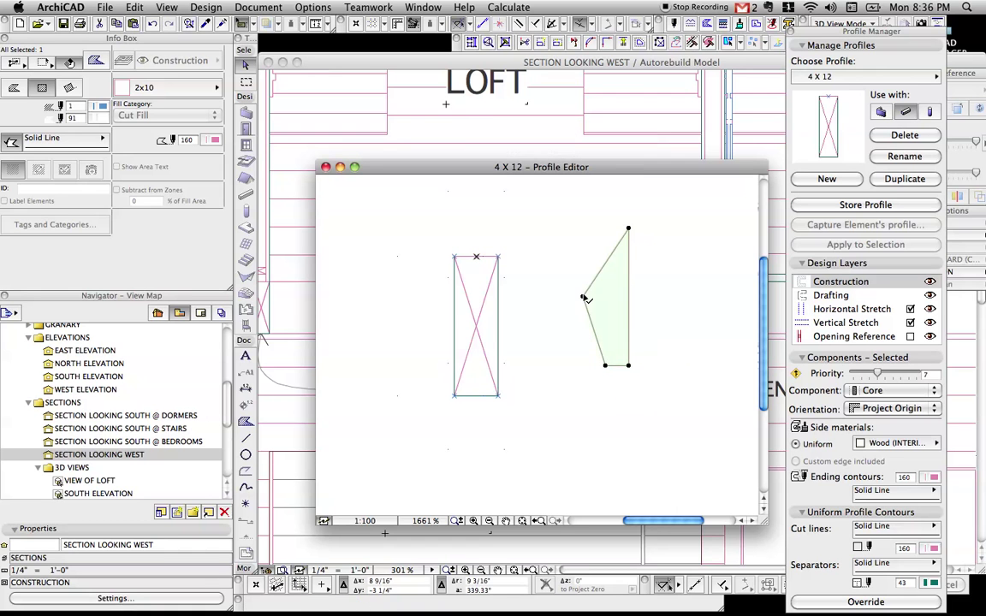
{"action": "left_click", "coordinate": [582, 297]}
{"action": "left_click", "coordinate": [605, 365], "text": "shift"}
{"action": "left_click", "coordinate": [605, 365]}
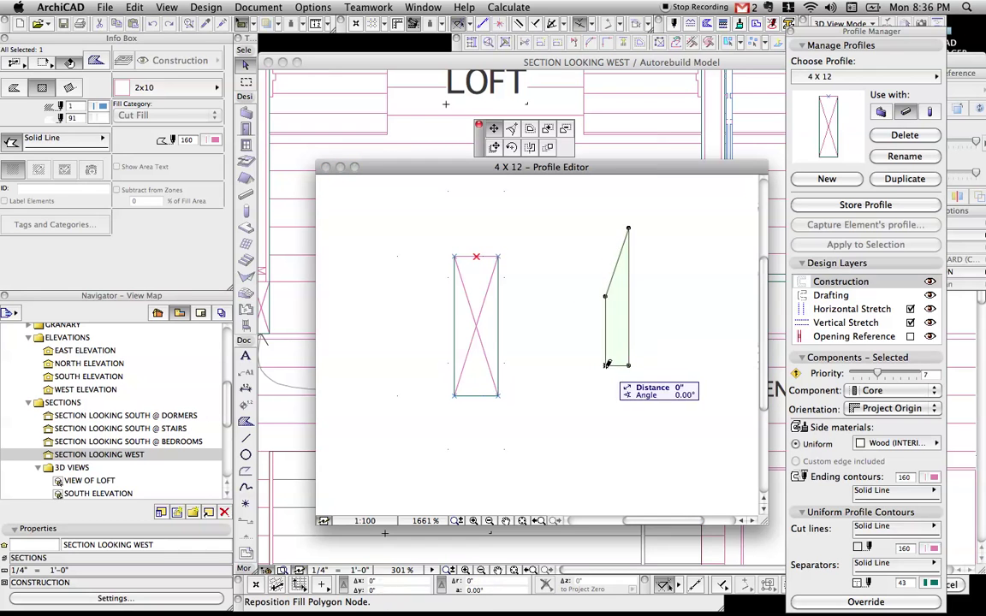
{"action": "left_click", "coordinate": [605, 297]}
Mirror a copy of the triangular fill about a vertical axis through its apex.
{"action": "key", "text": "super+m"}
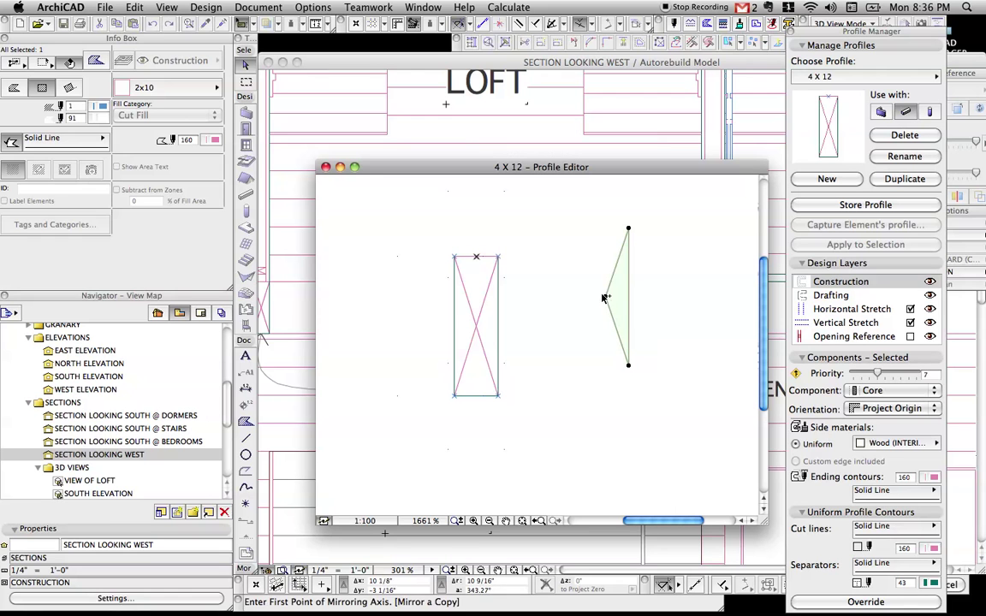
{"action": "left_click", "coordinate": [605, 296]}
{"action": "left_click", "coordinate": [601, 322]}
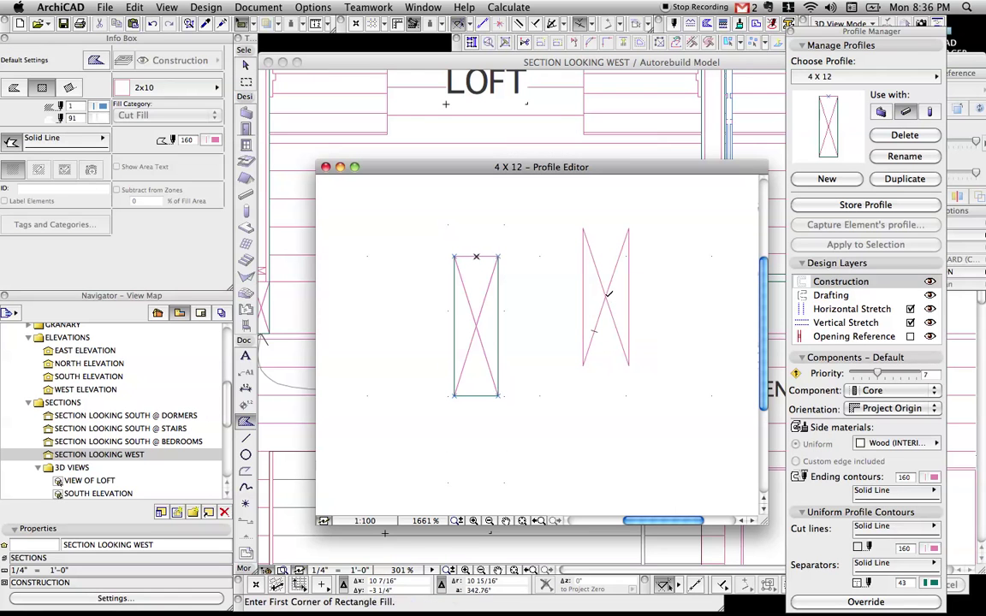
Draw the lower and upper triangular 2x10 fills between the two mirrored triangles to complete the rectangle.
{"action": "left_click", "coordinate": [606, 297]}
{"action": "key", "text": "g"}
{"action": "left_click", "coordinate": [628, 366]}
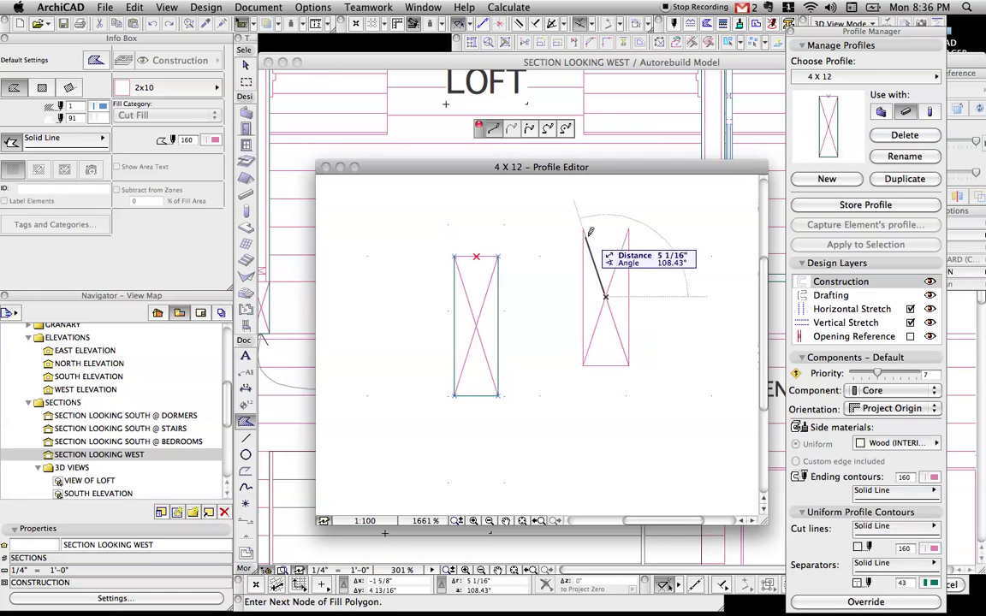
{"action": "left_click", "coordinate": [628, 228]}
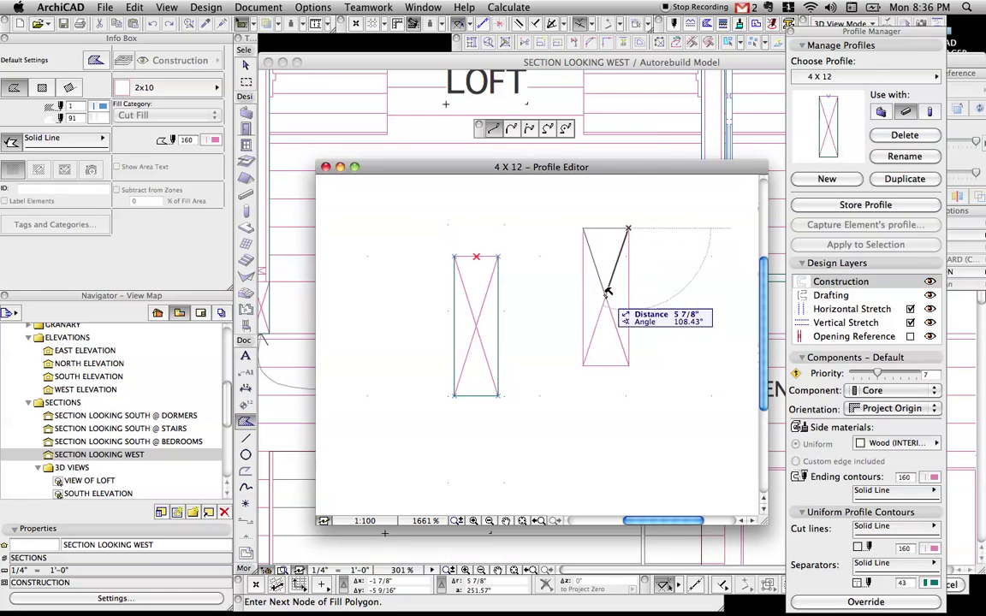
{"action": "left_click", "coordinate": [605, 296]}
Try moving the right triangular fill away from the other three, and undo the move.
{"action": "key", "text": "w"}
{"action": "left_click", "coordinate": [617, 300]}
{"action": "left_click_drag", "start_coordinate": [616, 301], "coordinate": [603, 260]}
{"action": "left_click", "coordinate": [594, 320]}
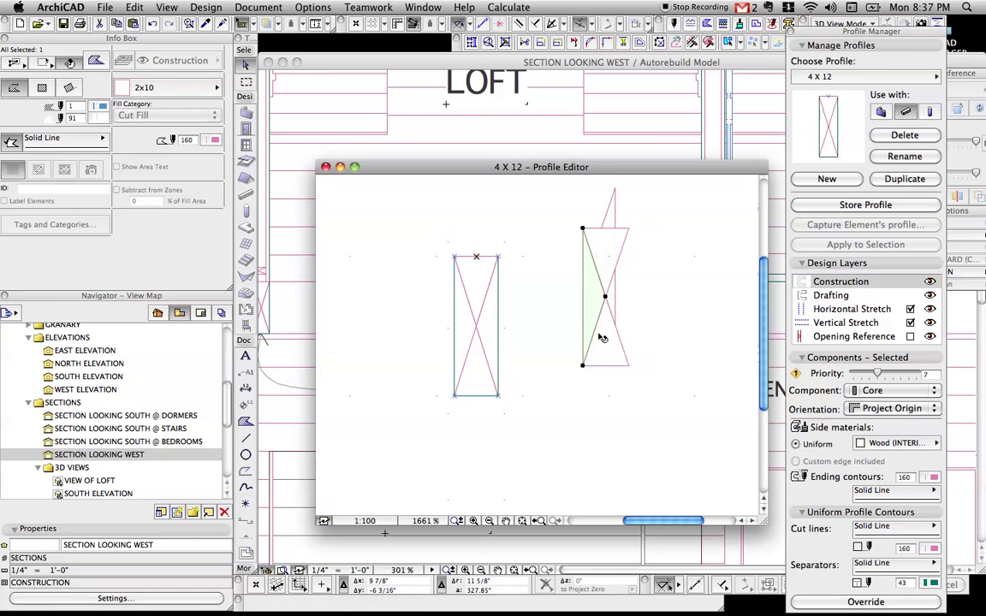
{"action": "key", "text": "super+z"}
{"action": "key", "text": "Escape"}
Store the 4 X 12 profile with the four identical 2x10 triangles, and undo their merging into one fill.
{"action": "left_click_drag", "start_coordinate": [651, 341], "coordinate": [600, 285]}
{"action": "left_click", "coordinate": [703, 279]}
{"action": "left_click", "coordinate": [864, 204]}
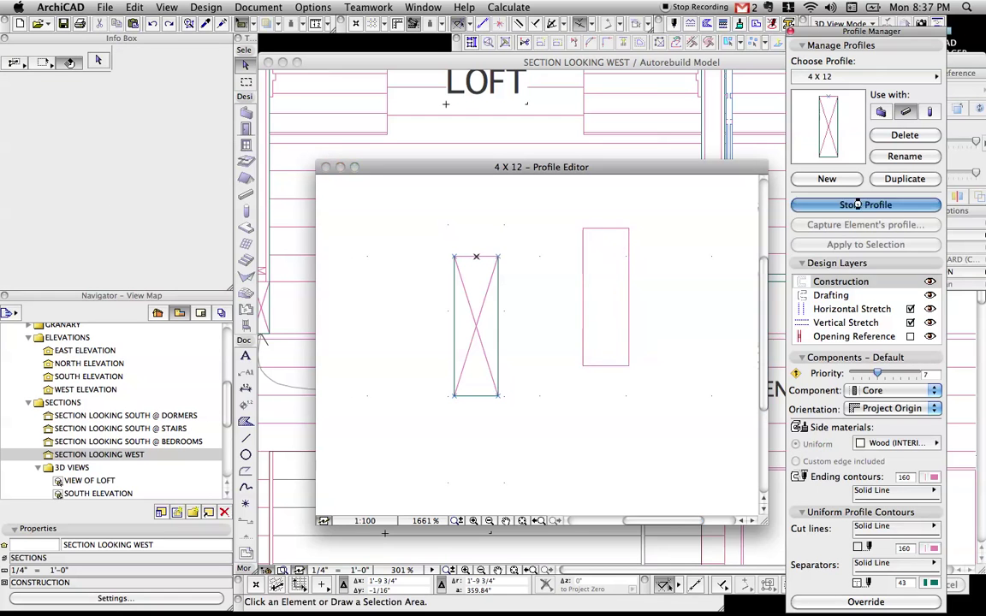
{"action": "left_click", "coordinate": [629, 281]}
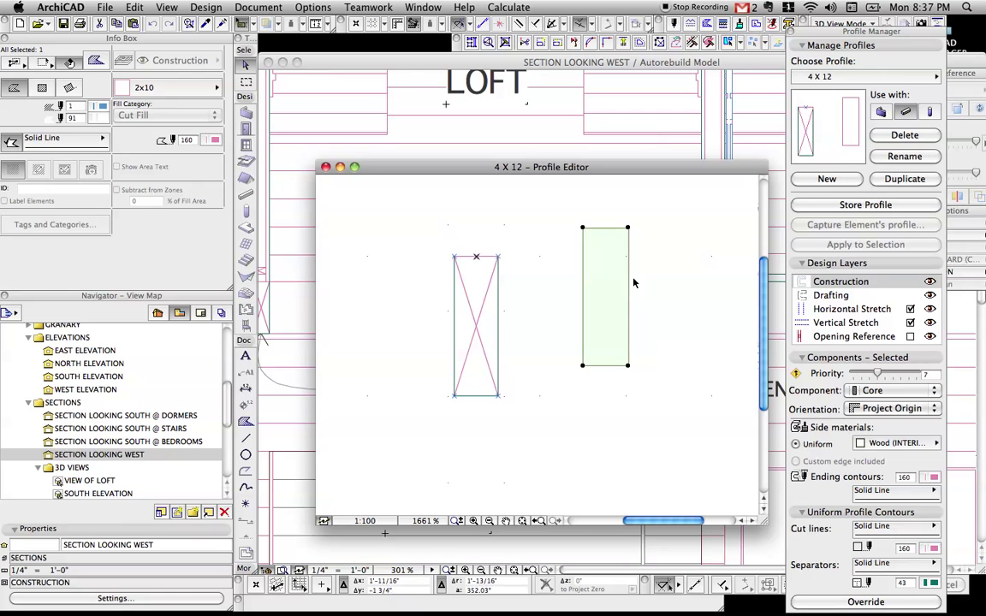
{"action": "key", "text": "Delete"}
{"action": "key", "text": "super+v"}
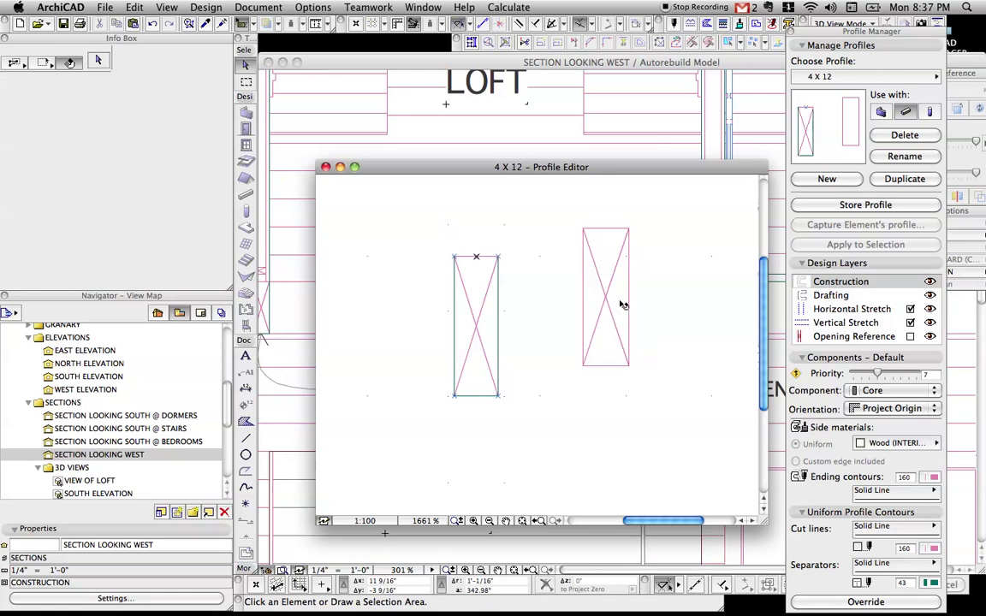
Assign different fill types to the adjoining triangles of the loose rectangle, using 2x12 and 2x6.
{"action": "left_click", "coordinate": [620, 301]}
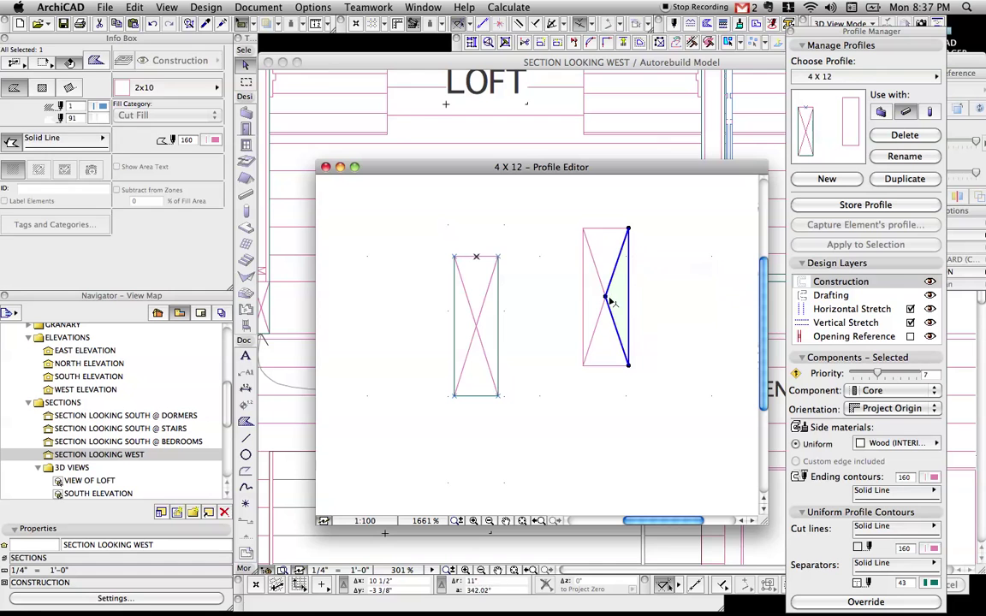
{"action": "key", "text": "Delete"}
{"action": "left_click", "coordinate": [595, 306]}
{"action": "left_click", "coordinate": [144, 87]}
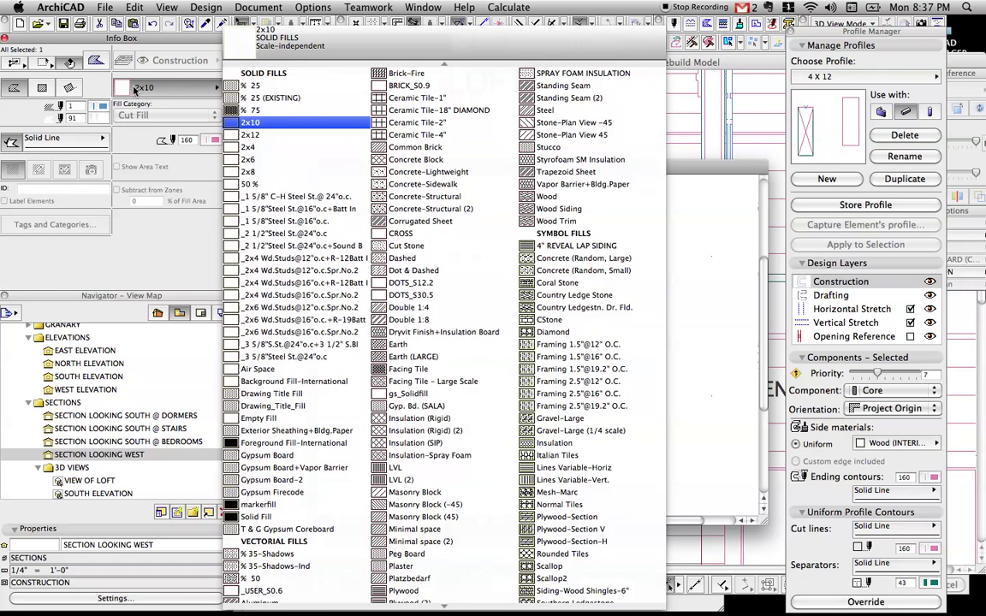
{"action": "left_click", "coordinate": [279, 137]}
{"action": "left_click", "coordinate": [575, 256]}
{"action": "key", "text": "super+z"}
{"action": "key", "text": "super+z"}
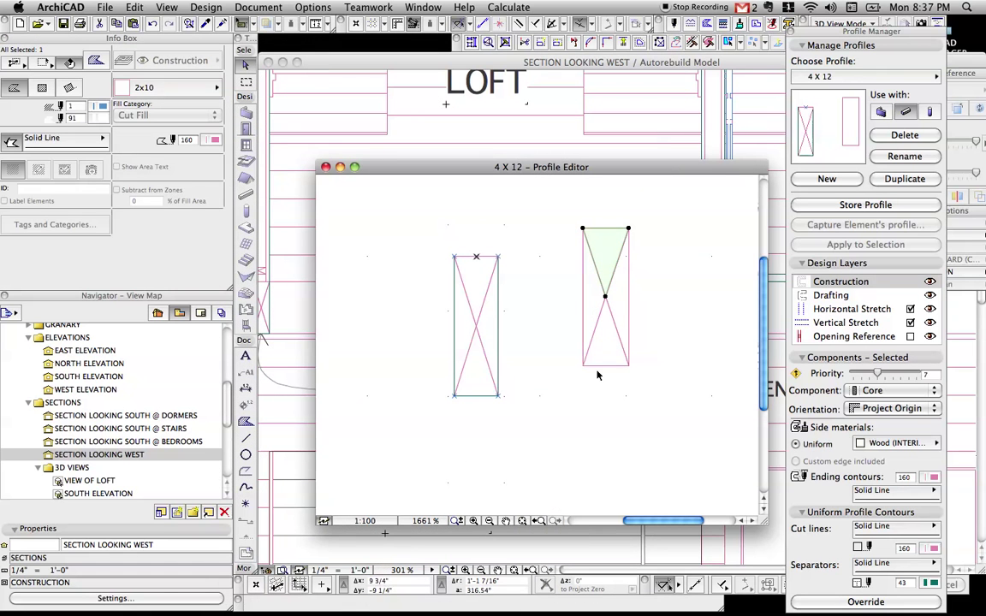
{"action": "left_click", "coordinate": [143, 88]}
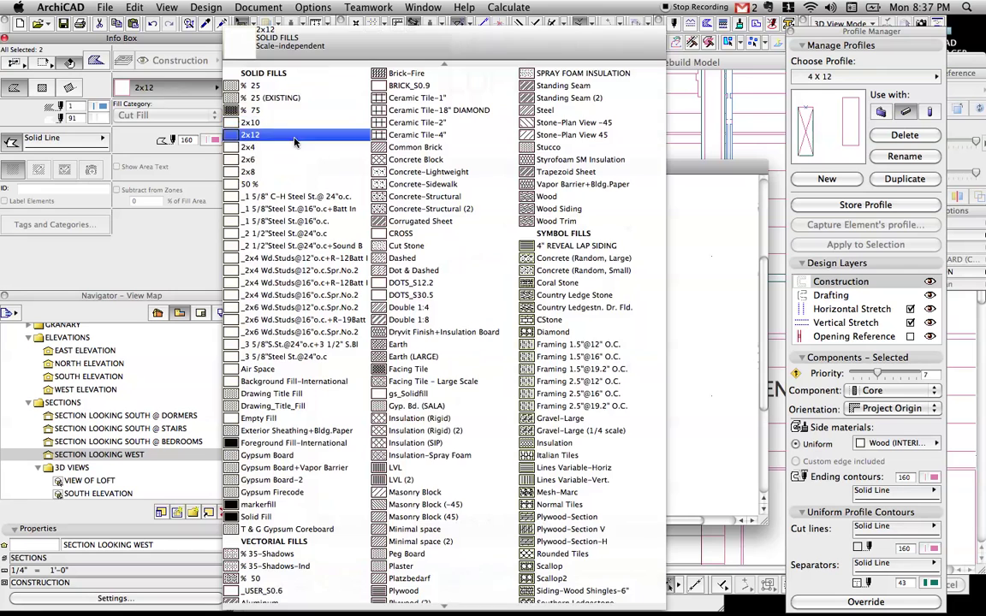
{"action": "left_click", "coordinate": [257, 147]}
{"action": "left_click", "coordinate": [567, 297]}
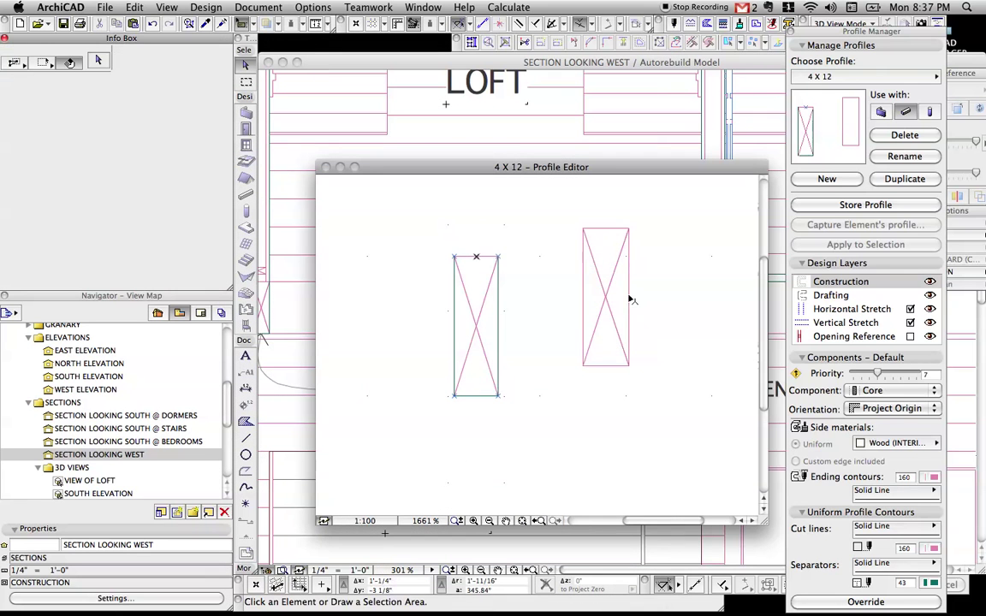
Try moving the four loose triangles together against the right edge of the X-marked beam section, and undo the move.
{"action": "left_click", "coordinate": [602, 298]}
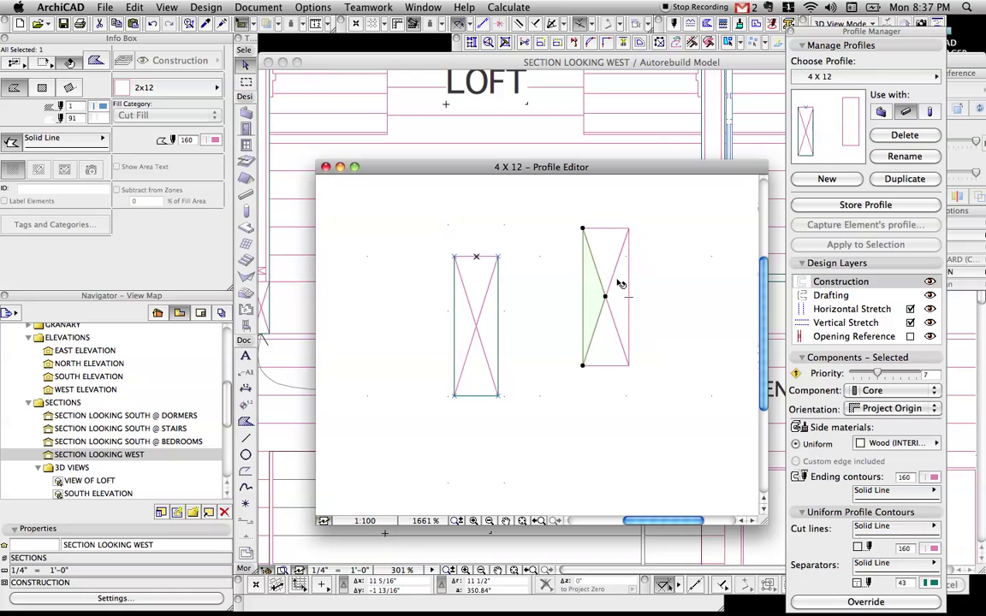
{"action": "key", "text": "Escape"}
{"action": "left_click_drag", "start_coordinate": [655, 341], "coordinate": [598, 286]}
{"action": "key", "text": "super+d"}
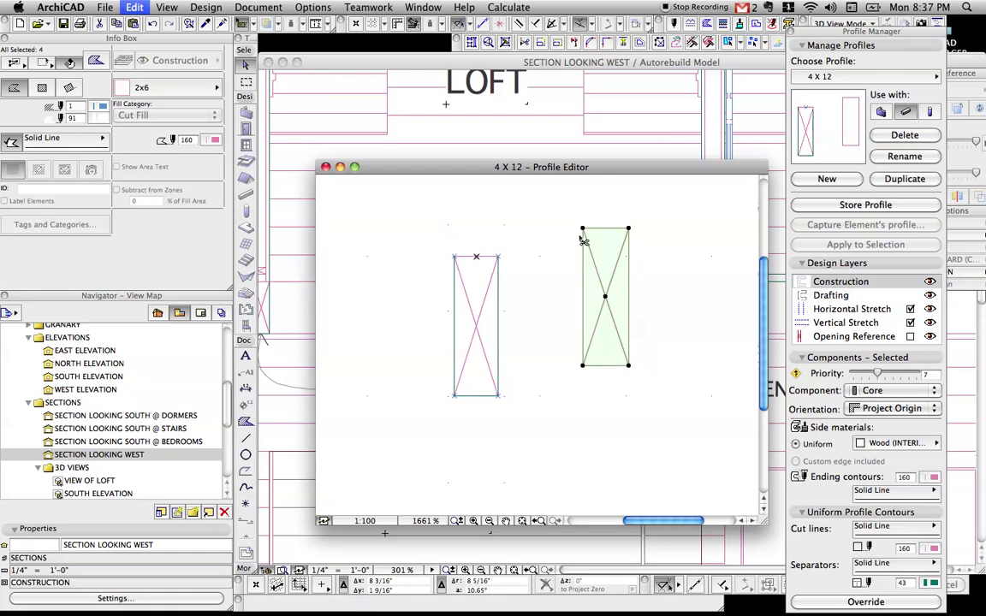
{"action": "left_click_drag", "start_coordinate": [583, 240], "coordinate": [497, 267]}
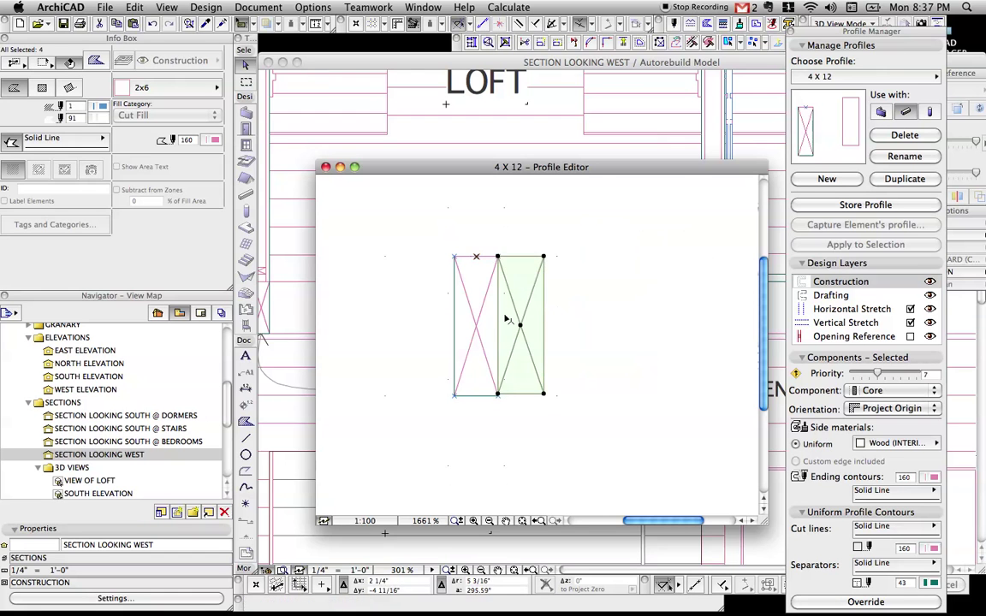
{"action": "left_click", "coordinate": [502, 327]}
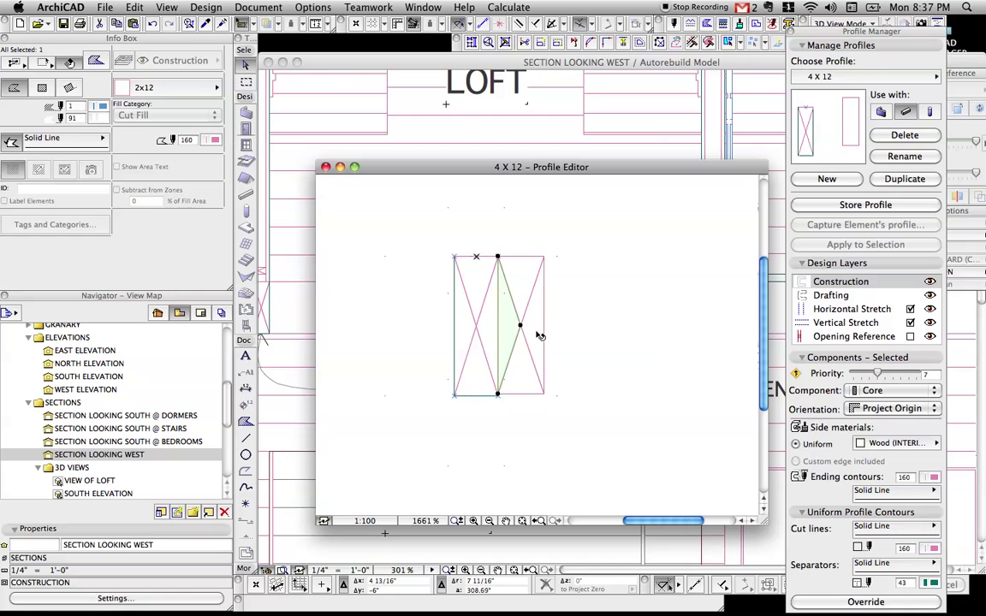
{"action": "key", "text": "super+z"}
Delete the four loose triangles beside the X-marked beam section and store the 4 X 12 profile.
{"action": "left_click", "coordinate": [589, 315]}
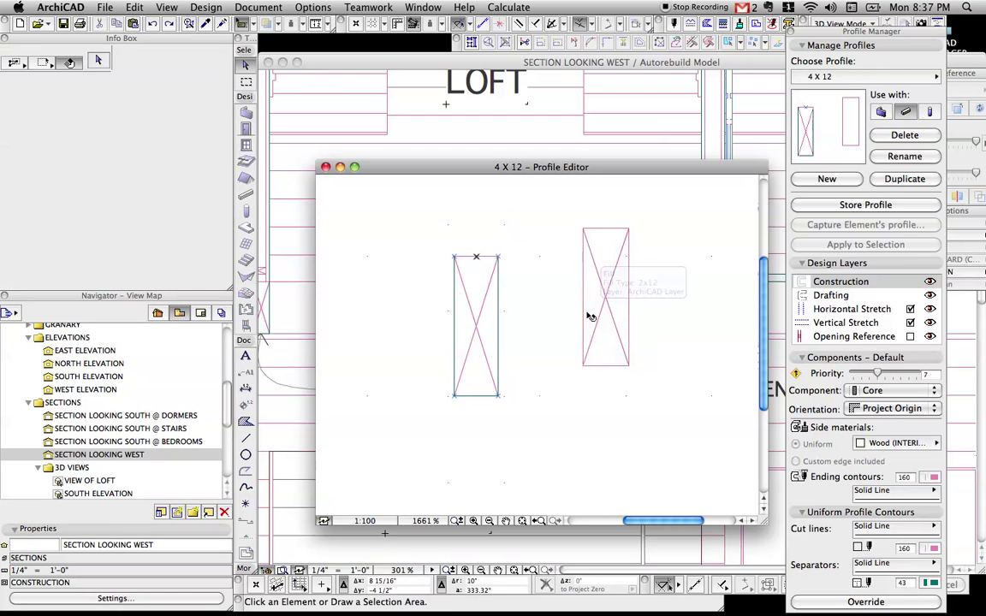
{"action": "left_click", "coordinate": [629, 339]}
{"action": "left_click_drag", "start_coordinate": [602, 295], "coordinate": [588, 288]}
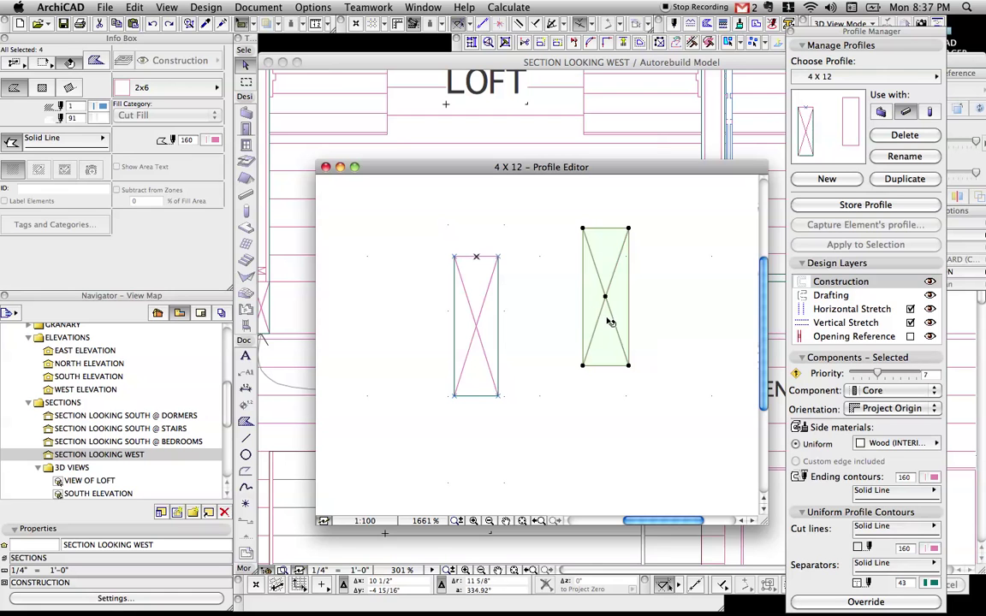
{"action": "left_click", "coordinate": [650, 318]}
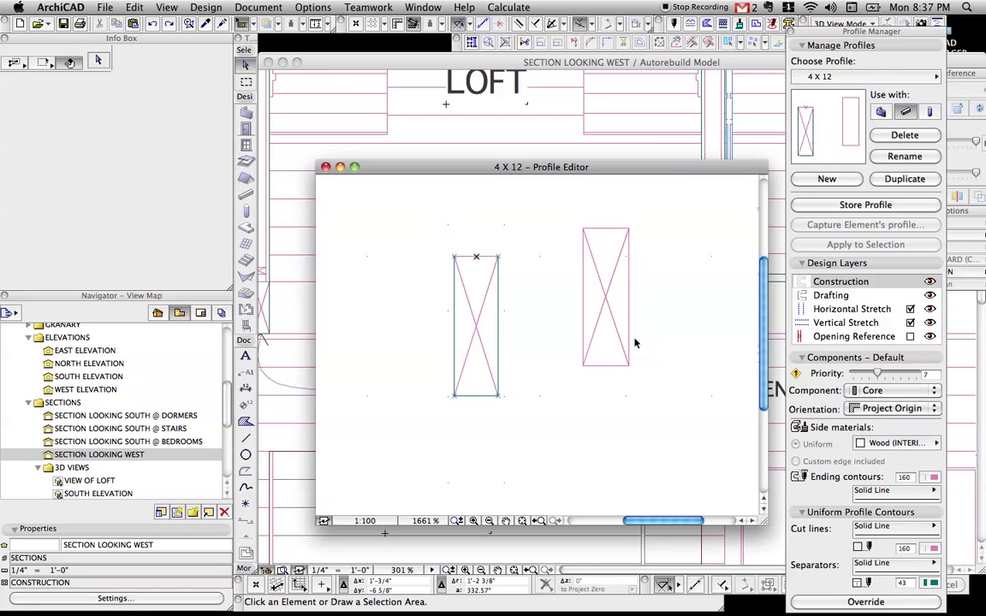
{"action": "left_click_drag", "start_coordinate": [638, 332], "coordinate": [589, 272]}
{"action": "key", "text": "Delete"}
{"action": "key", "text": "Delete"}
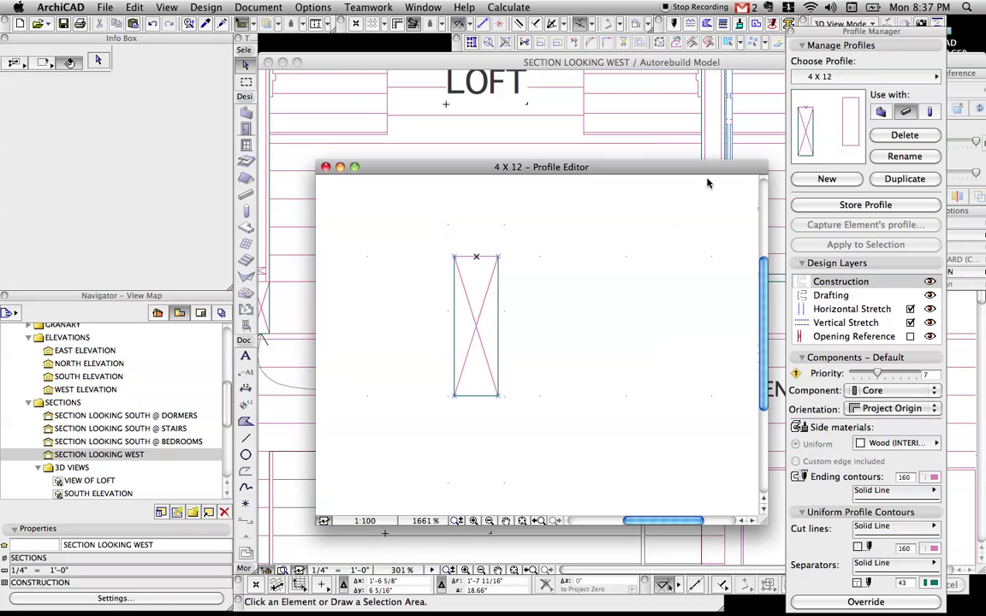
{"action": "left_click", "coordinate": [865, 205]}
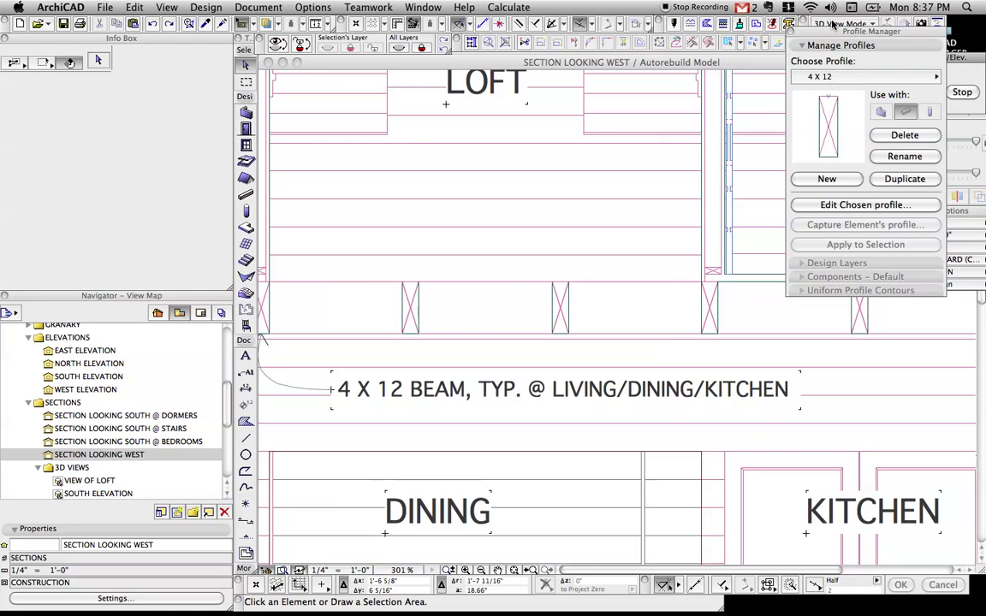
Choose the _example profile and open it for editing.
{"action": "left_click", "coordinate": [865, 76]}
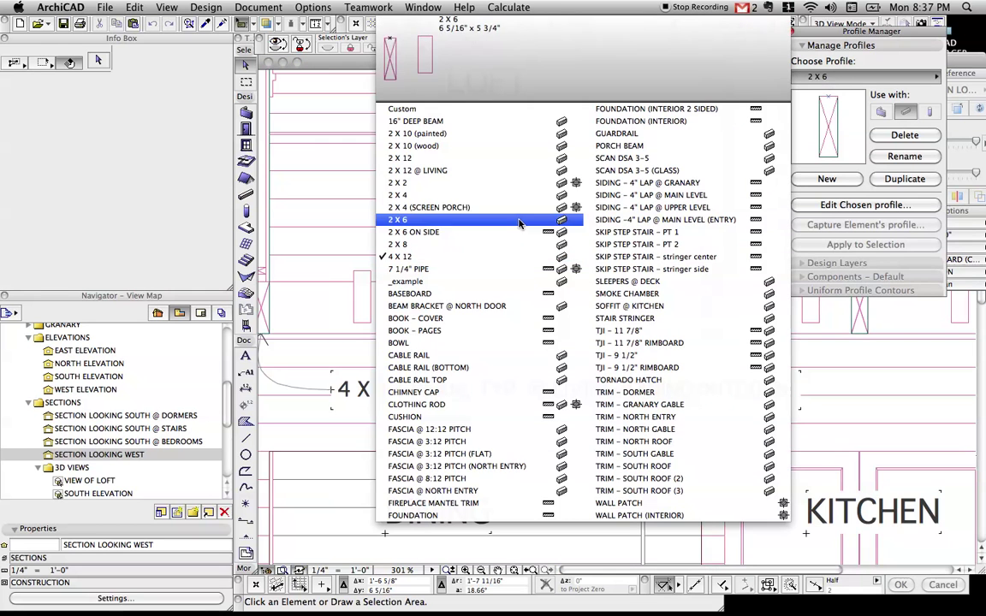
{"action": "left_click", "coordinate": [473, 286]}
{"action": "left_click", "coordinate": [465, 292]}
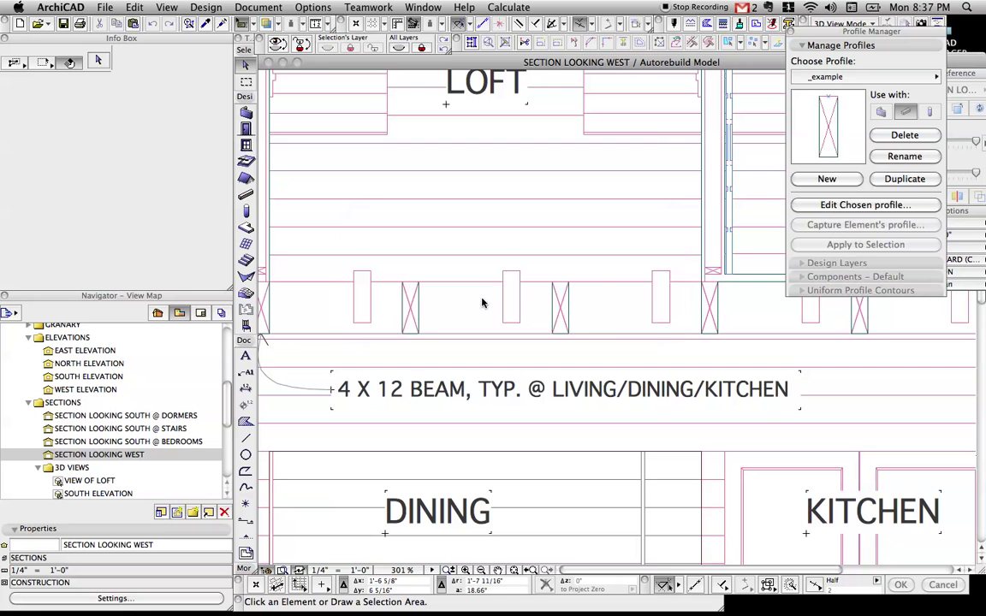
{"action": "left_click", "coordinate": [826, 205]}
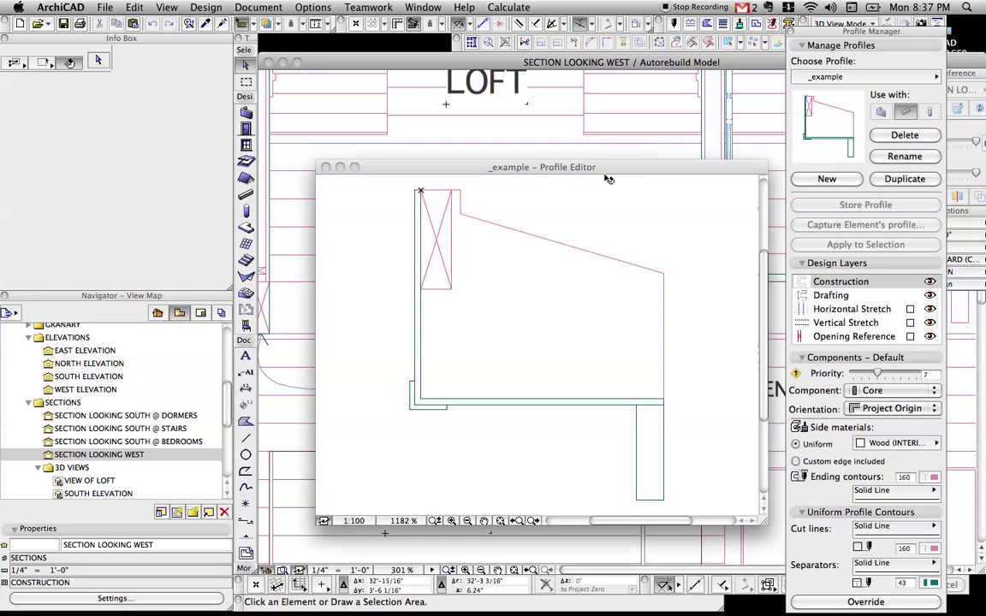
{"action": "left_click_drag", "start_coordinate": [604, 169], "coordinate": [602, 152]}
{"action": "scroll", "coordinate": [594, 220], "scroll_direction": "down", "scroll_amount": 3}
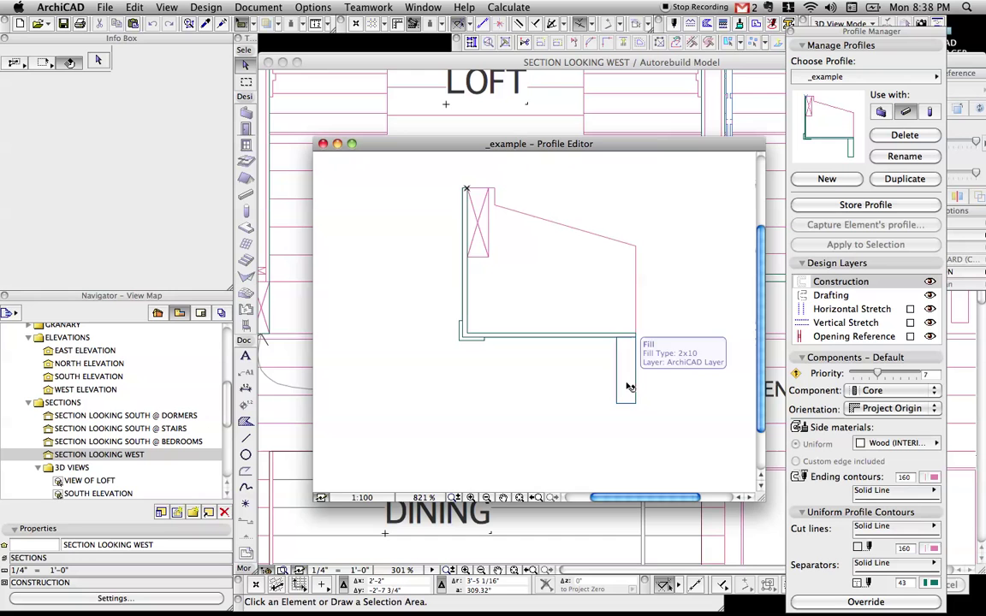
Override the _example profile's uniform contours with pen 43 for cut lines and pen 160 for separators.
{"action": "left_click", "coordinate": [932, 550]}
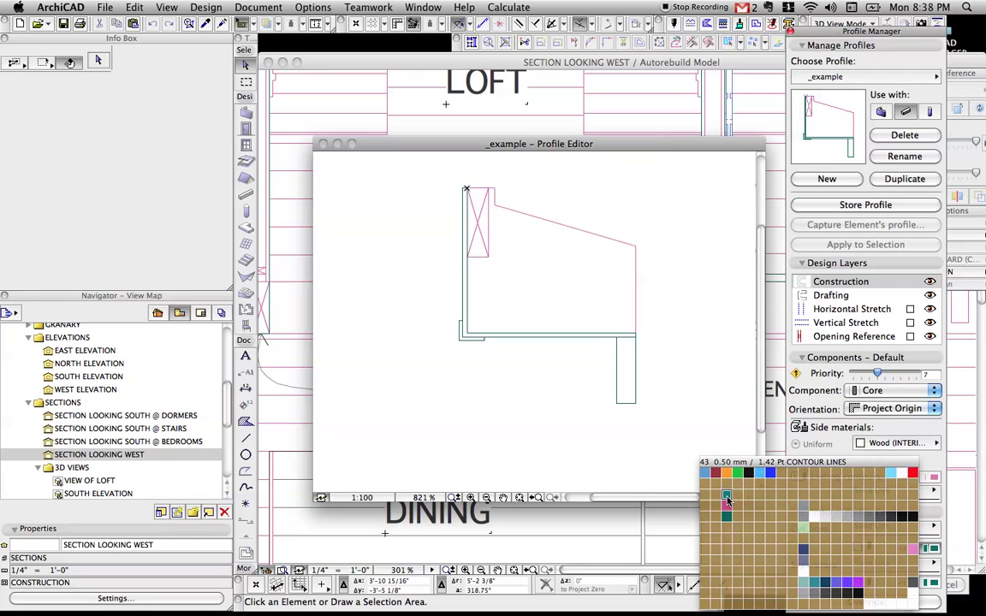
{"action": "left_click", "coordinate": [727, 496]}
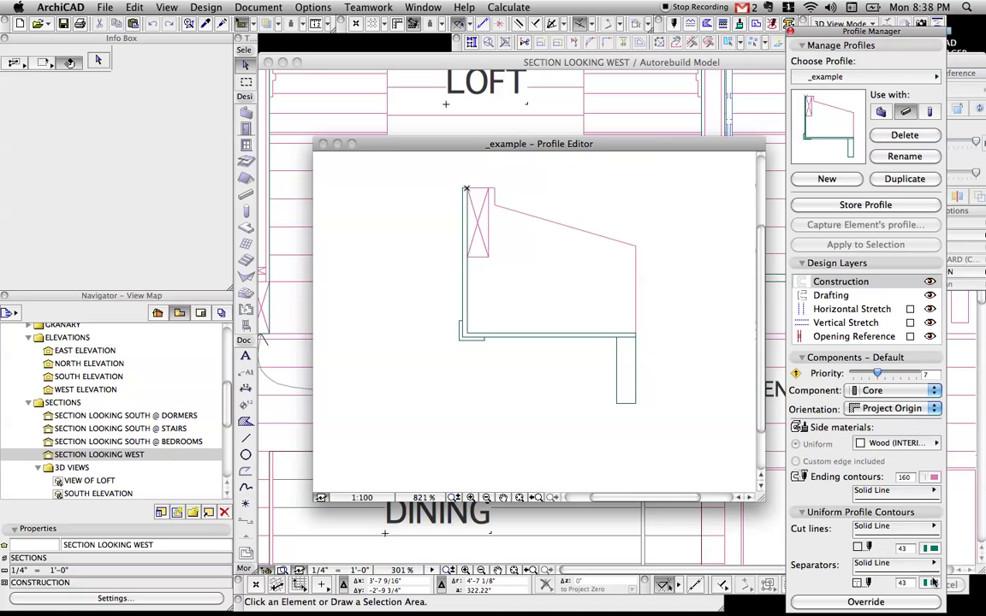
{"action": "left_click", "coordinate": [933, 582]}
{"action": "left_click", "coordinate": [913, 552]}
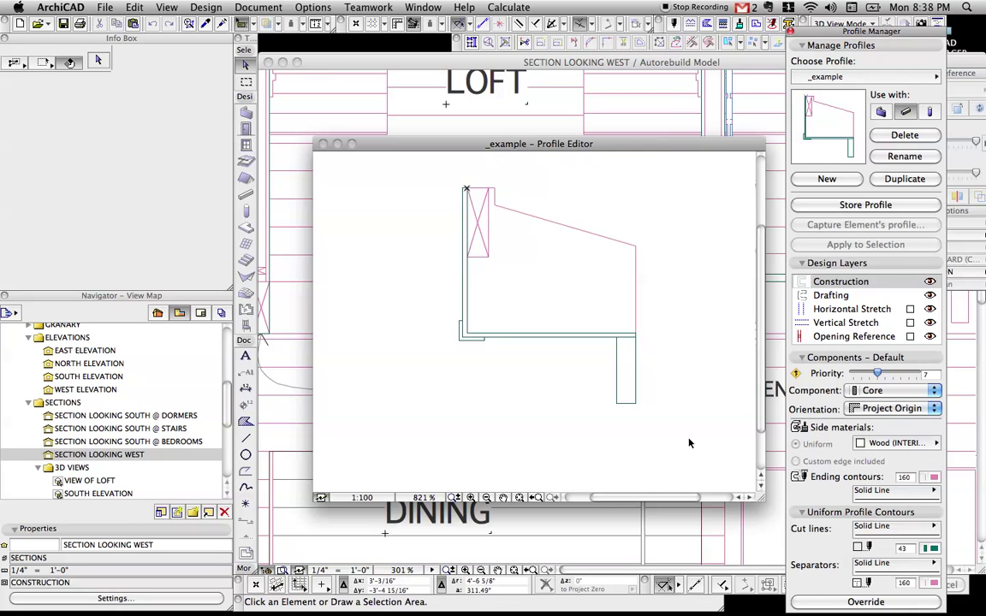
{"action": "left_click", "coordinate": [827, 601]}
{"action": "left_click", "coordinate": [697, 393]}
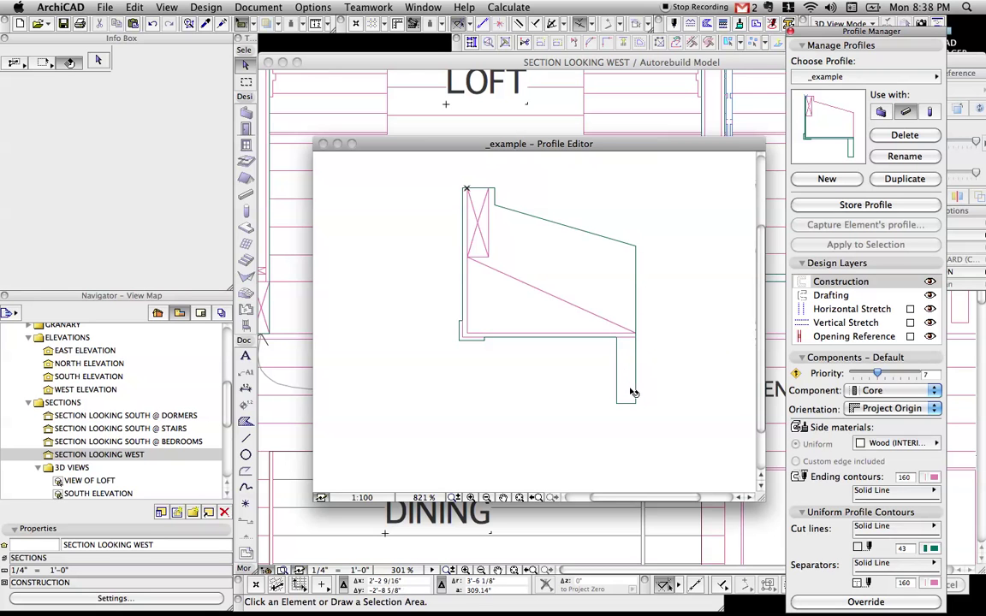
Select the soffit beam below the 2 X 8 rafters beside the kitchen in SECTION LOOKING WEST.
{"action": "left_click", "coordinate": [628, 150]}
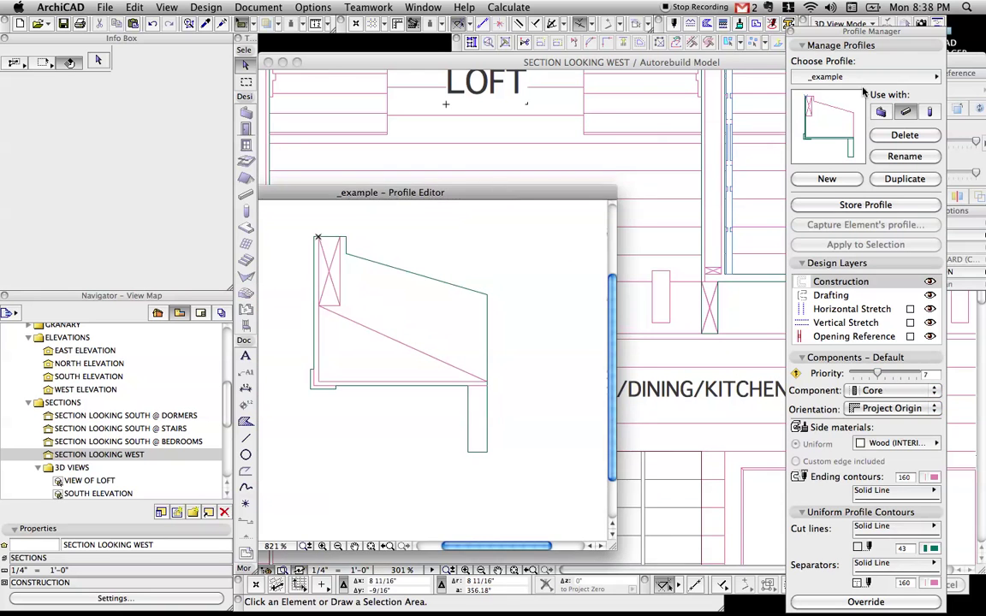
{"action": "left_click_drag", "start_coordinate": [834, 35], "coordinate": [919, 80]}
{"action": "left_click", "coordinate": [799, 280]}
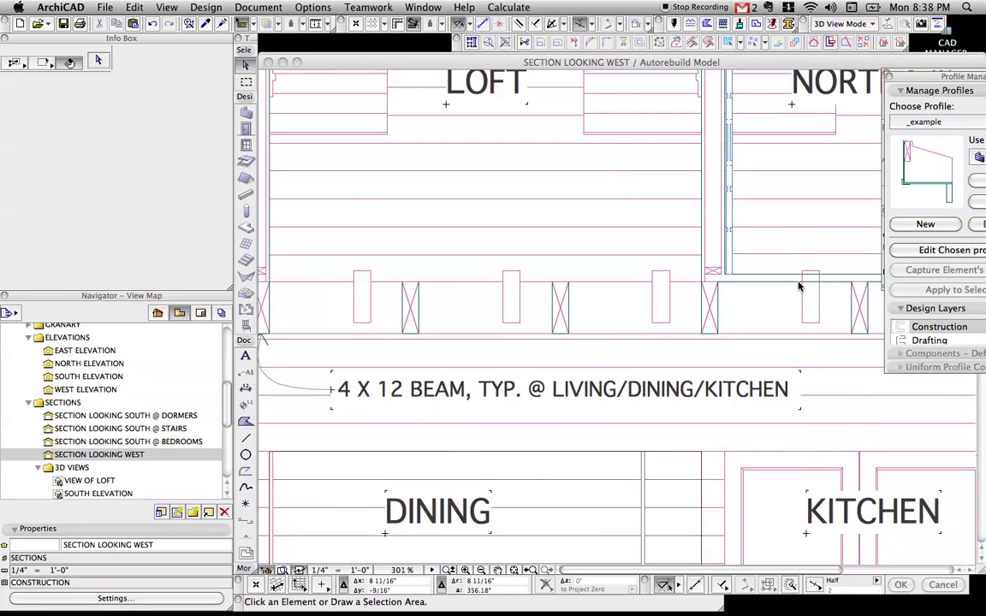
{"action": "scroll", "coordinate": [801, 286], "scroll_direction": "down", "scroll_amount": 1}
{"action": "scroll", "coordinate": [802, 299], "scroll_direction": "down", "scroll_amount": 1}
{"action": "middle_click_drag", "start_coordinate": [805, 299], "coordinate": [616, 246]}
{"action": "left_click", "coordinate": [621, 261]}
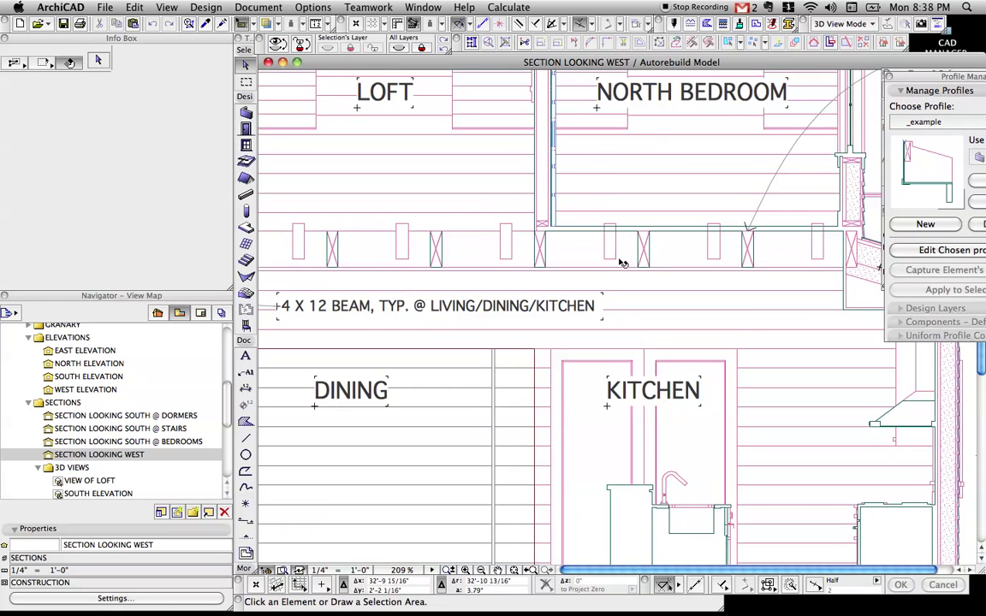
{"action": "scroll", "coordinate": [619, 262], "scroll_direction": "down", "scroll_amount": 1}
{"action": "scroll", "coordinate": [608, 328], "scroll_direction": "up", "scroll_amount": 4}
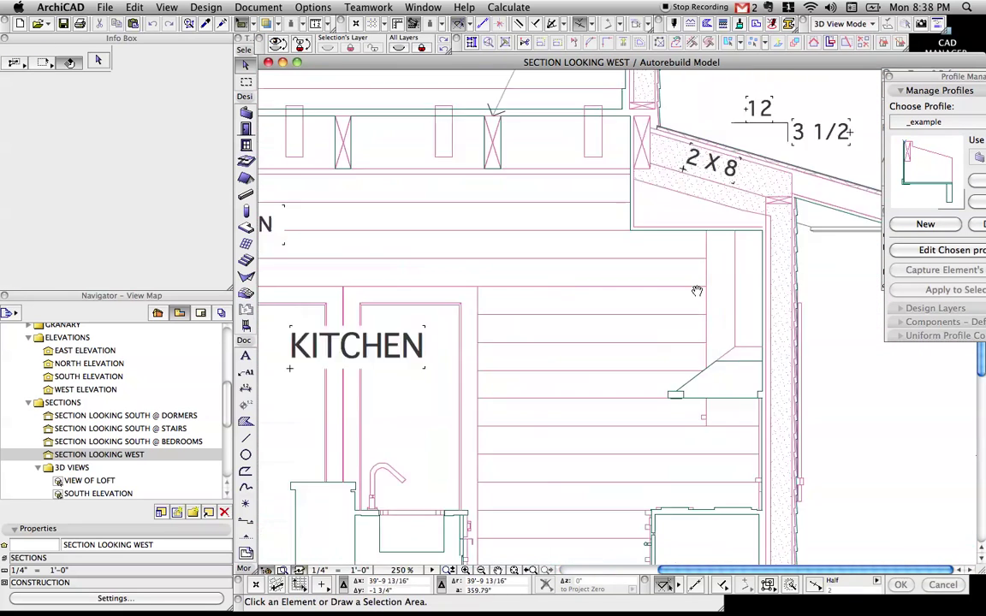
{"action": "left_click", "coordinate": [541, 232]}
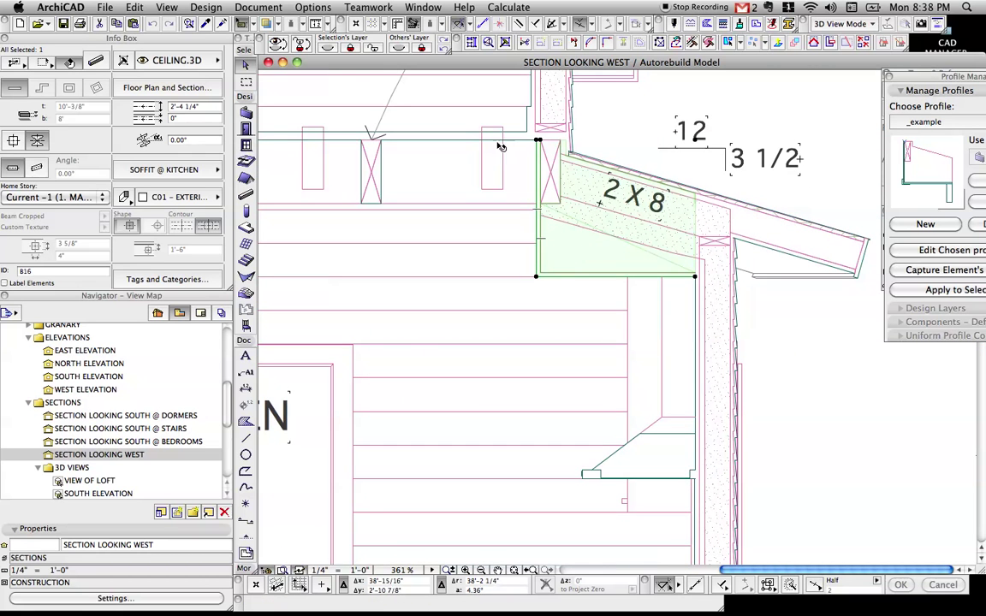
Look through the list of available profiles, keep _example chosen, and clear the soffit selection.
{"action": "left_click", "coordinate": [922, 123]}
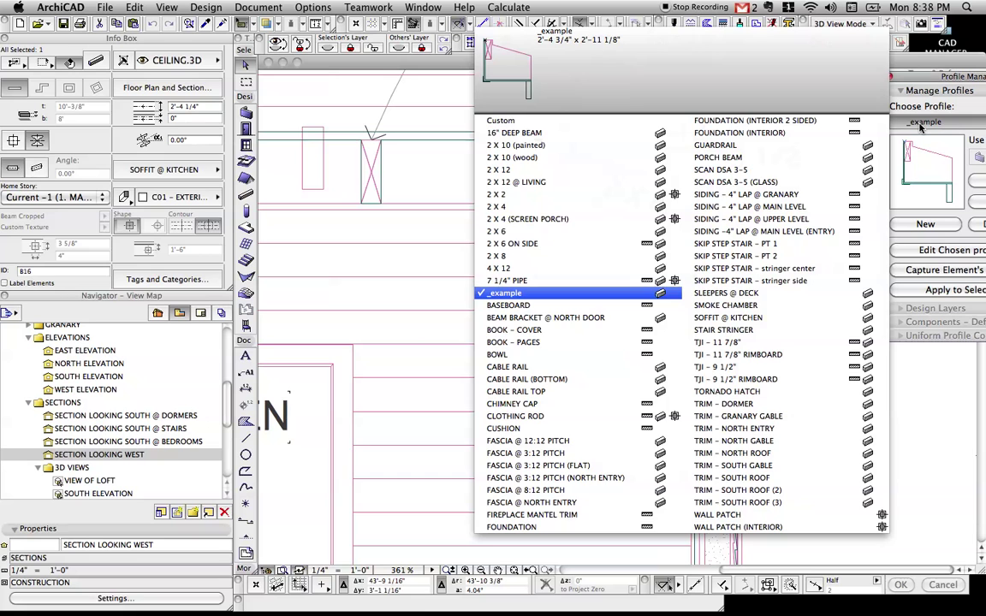
{"action": "left_click", "coordinate": [921, 127]}
{"action": "key", "text": "Escape"}
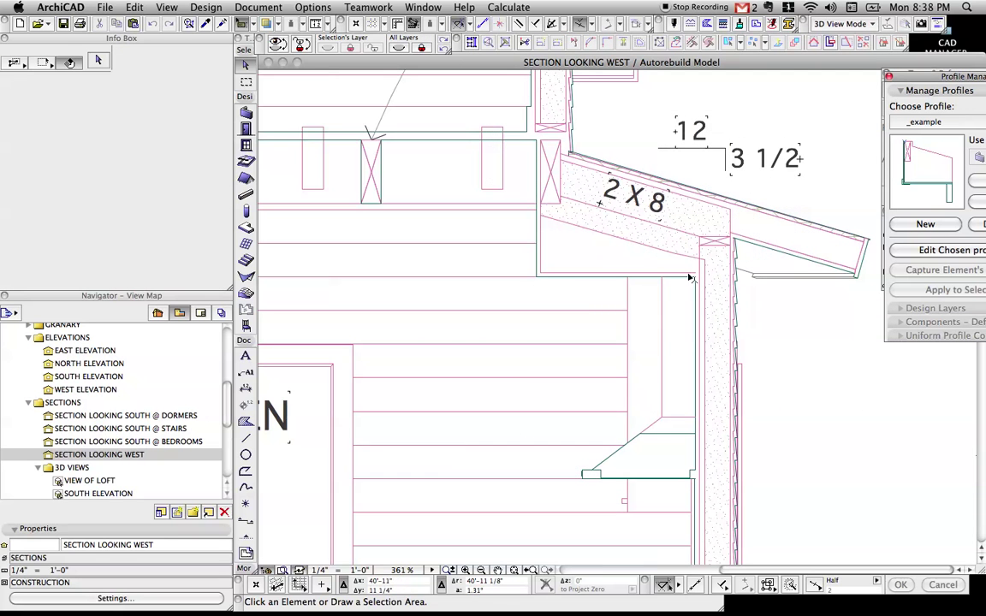
Try moving the kitchen soffit beam down and to the left, away from the 4 X 12 beam, and undo the move.
{"action": "left_click", "coordinate": [561, 213]}
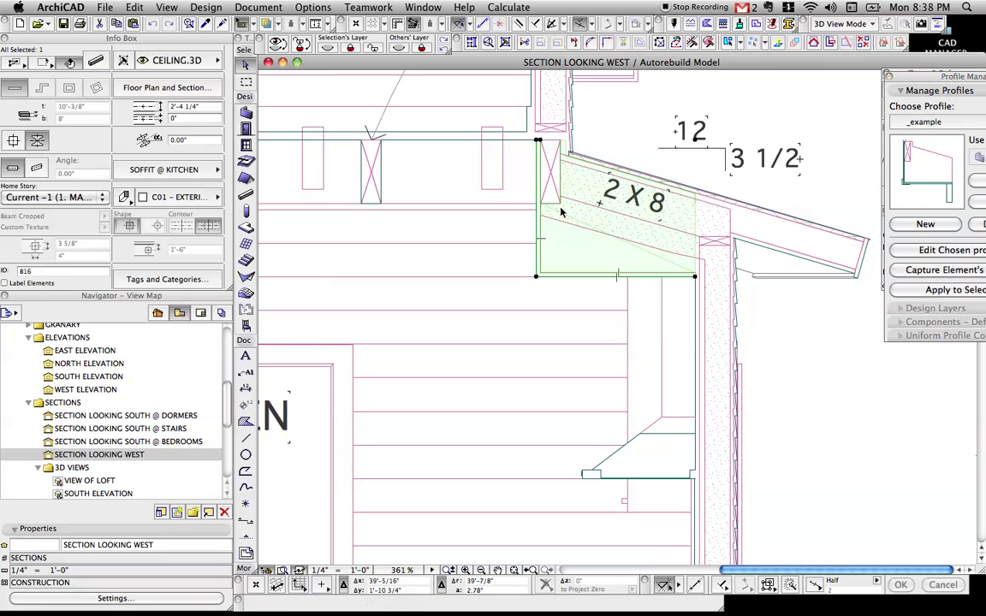
{"action": "key", "text": "super+d"}
{"action": "left_click", "coordinate": [593, 240]}
{"action": "left_click", "coordinate": [484, 328]}
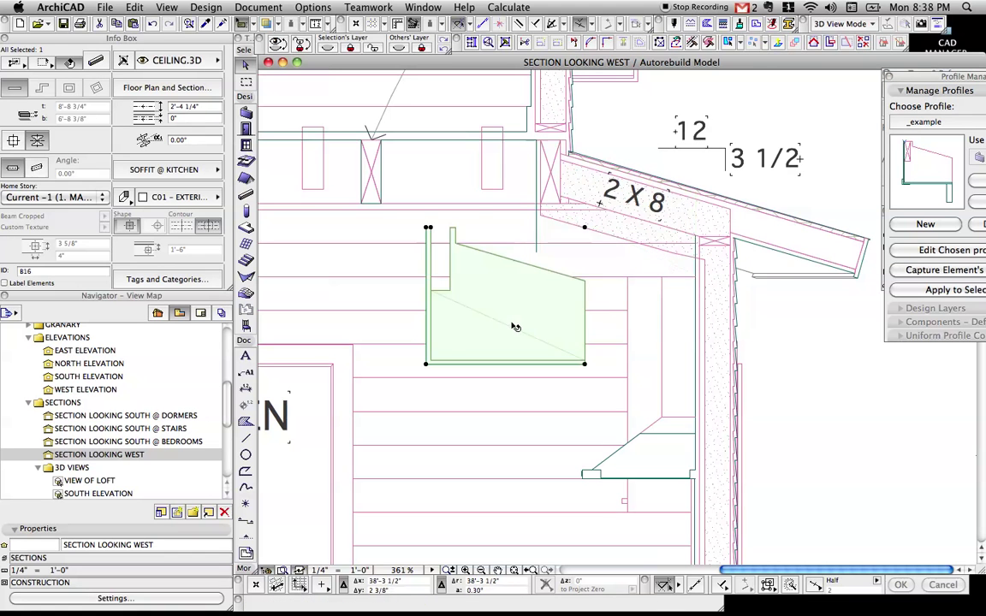
{"action": "key", "text": "Escape"}
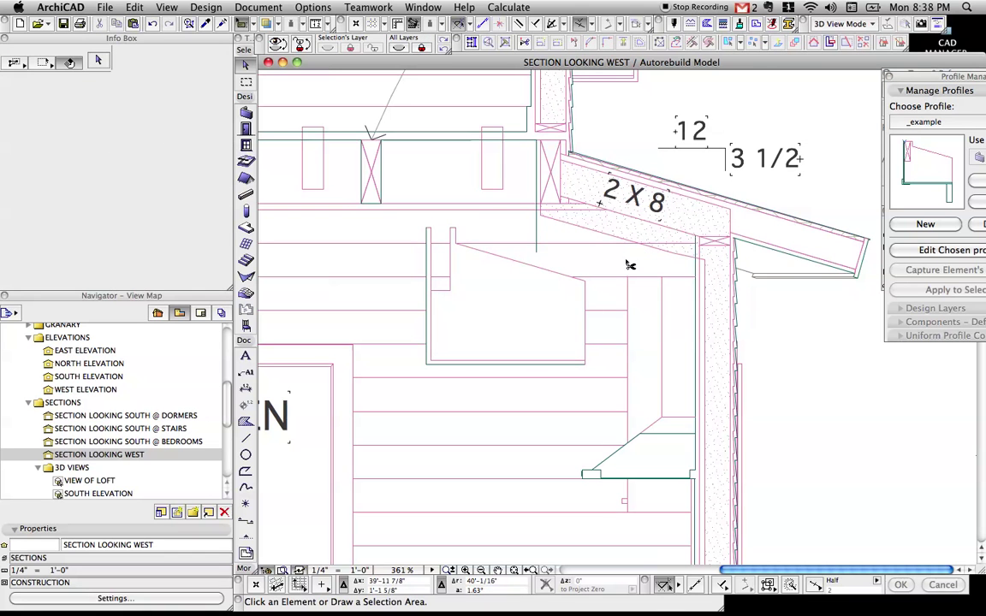
{"action": "key", "text": "super+z"}
{"action": "key", "text": "Escape"}
Return to the _example profile's editing window and bring the Profile Manager fully into view.
{"action": "key", "text": "F10"}
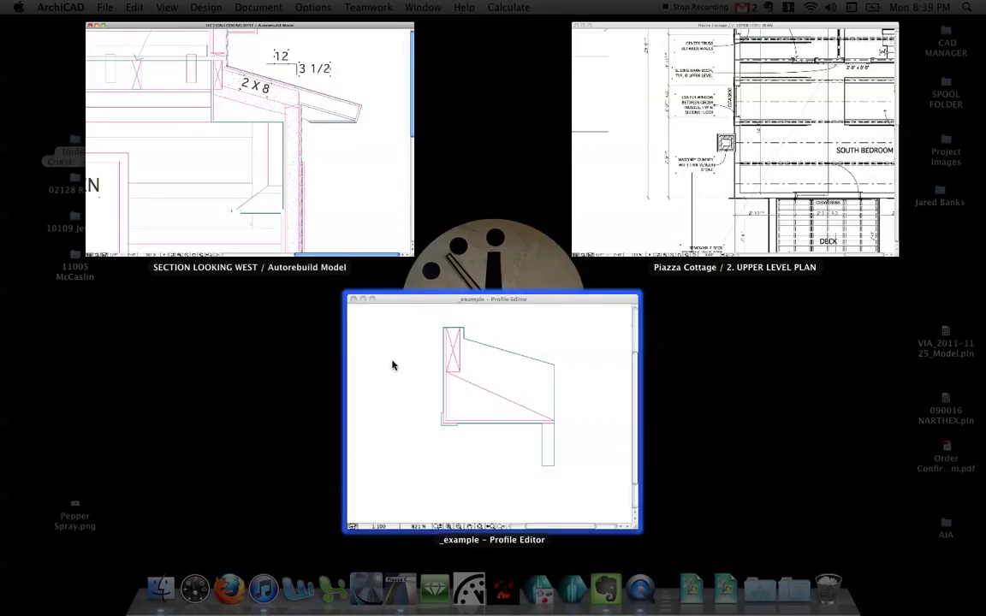
{"action": "left_click", "coordinate": [392, 366]}
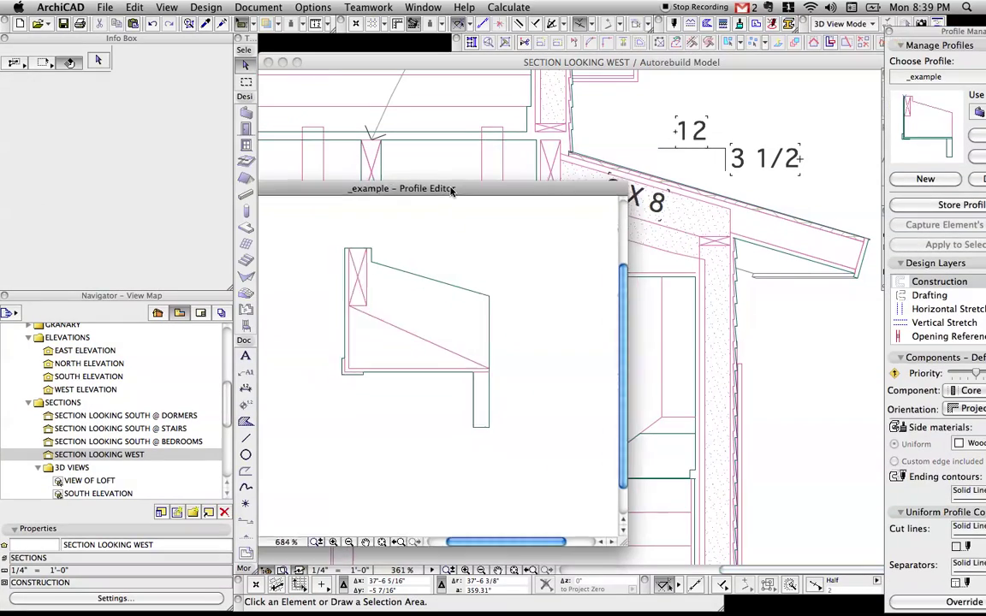
{"action": "left_click_drag", "start_coordinate": [956, 25], "coordinate": [845, 33]}
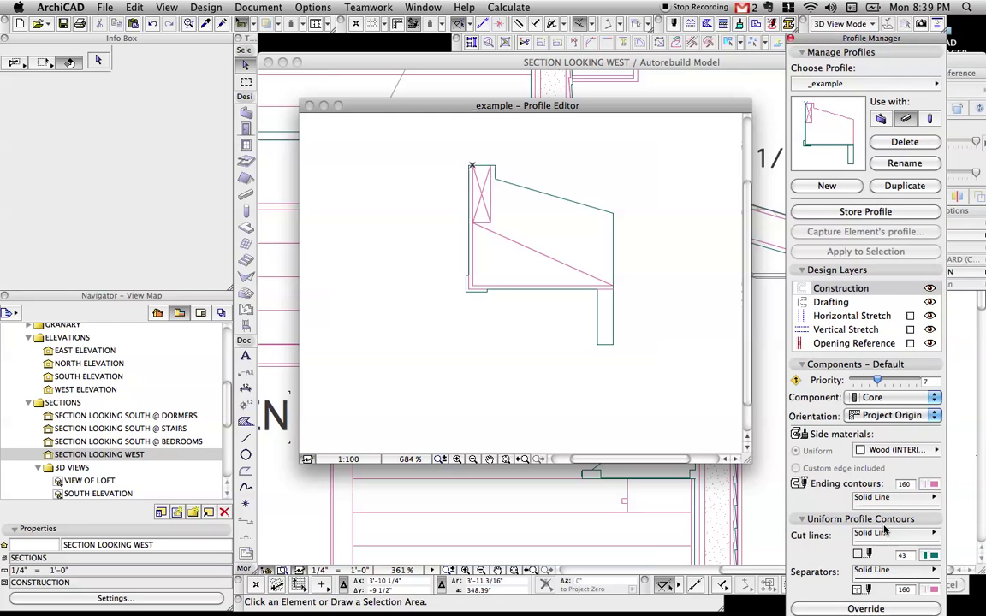
Set the default fill for new profile polygons to Concrete-Sidewalk.
{"action": "scroll", "coordinate": [629, 280], "scroll_direction": "down", "scroll_amount": 1}
{"action": "middle_click_drag", "start_coordinate": [630, 281], "coordinate": [628, 315]}
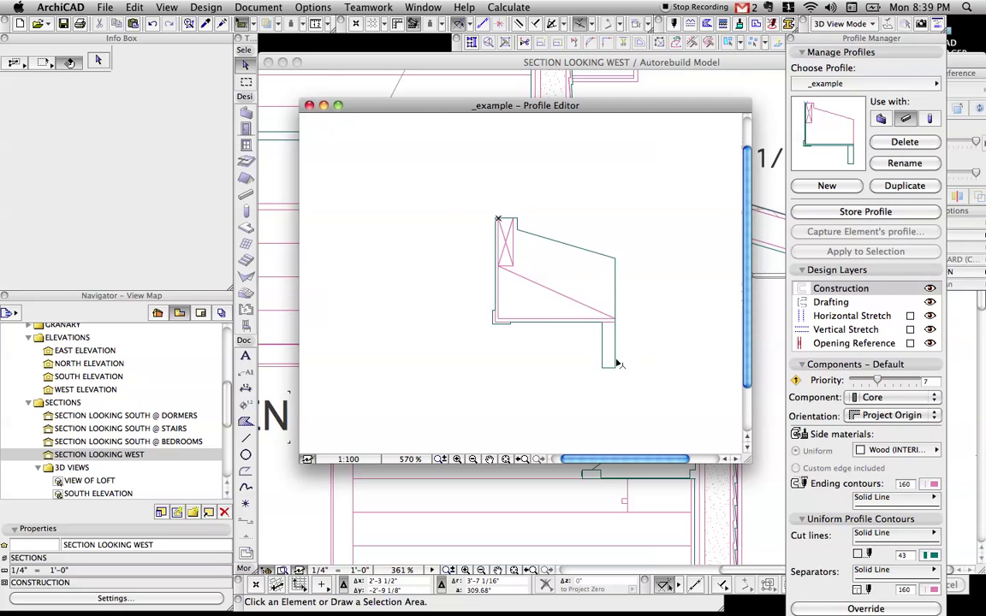
{"action": "key", "text": "f"}
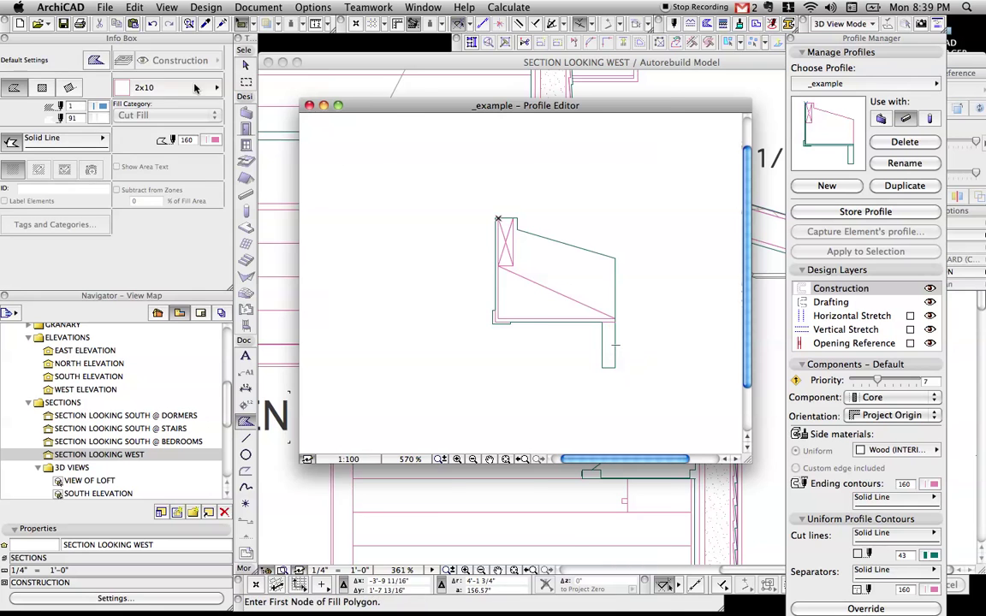
{"action": "left_click", "coordinate": [195, 88]}
{"action": "left_click", "coordinate": [287, 89]}
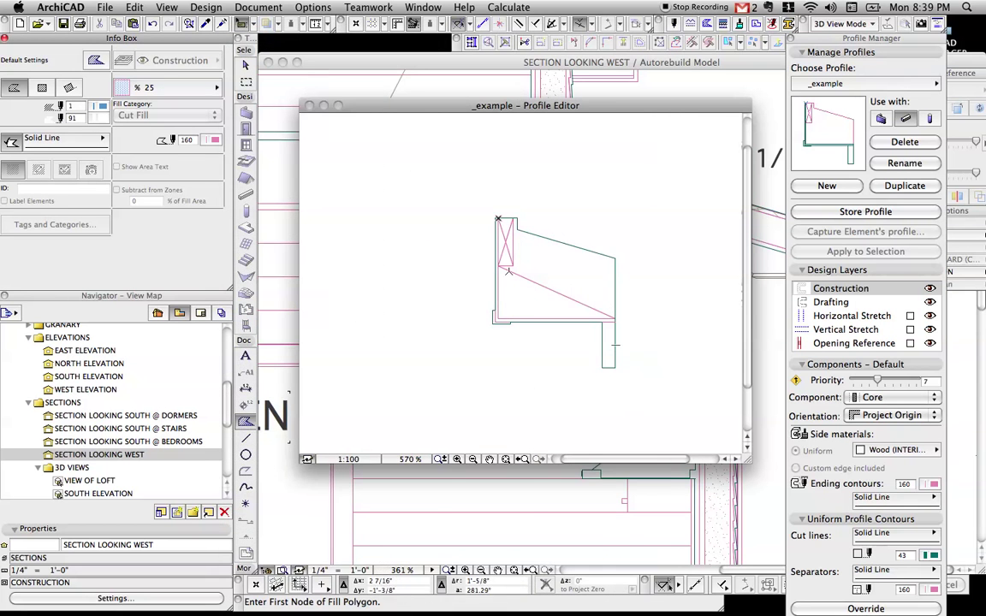
{"action": "left_click", "coordinate": [156, 86]}
{"action": "left_click", "coordinate": [403, 185]}
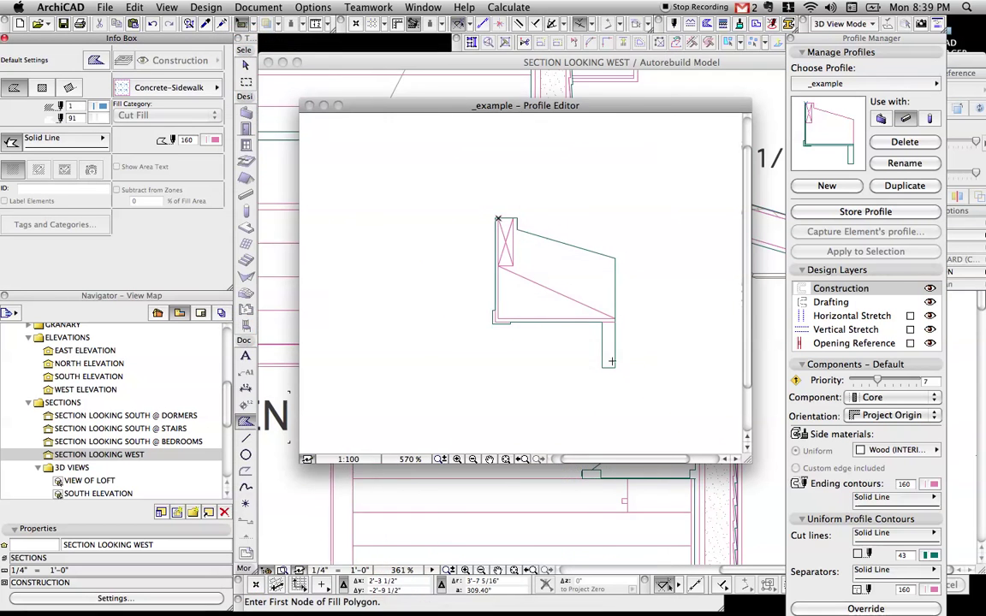
Draw a Concrete-Sidewalk fill wrapping outside the profile from the leg's lower outer corner along the sloping edge to the upper inner corner.
{"action": "left_click", "coordinate": [614, 368]}
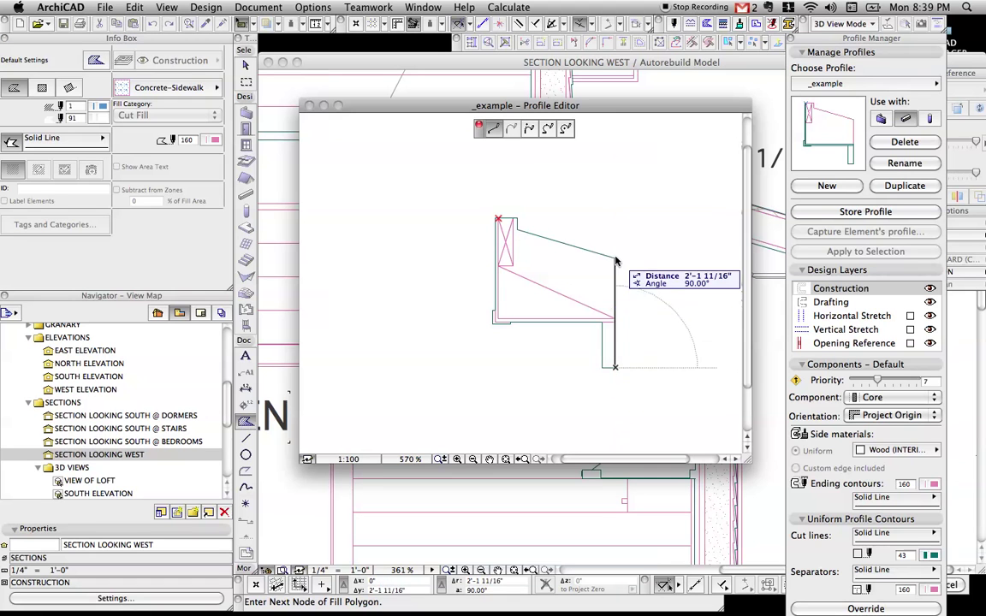
{"action": "left_click", "coordinate": [614, 256]}
{"action": "left_click", "coordinate": [517, 229]}
{"action": "left_click", "coordinate": [498, 219]}
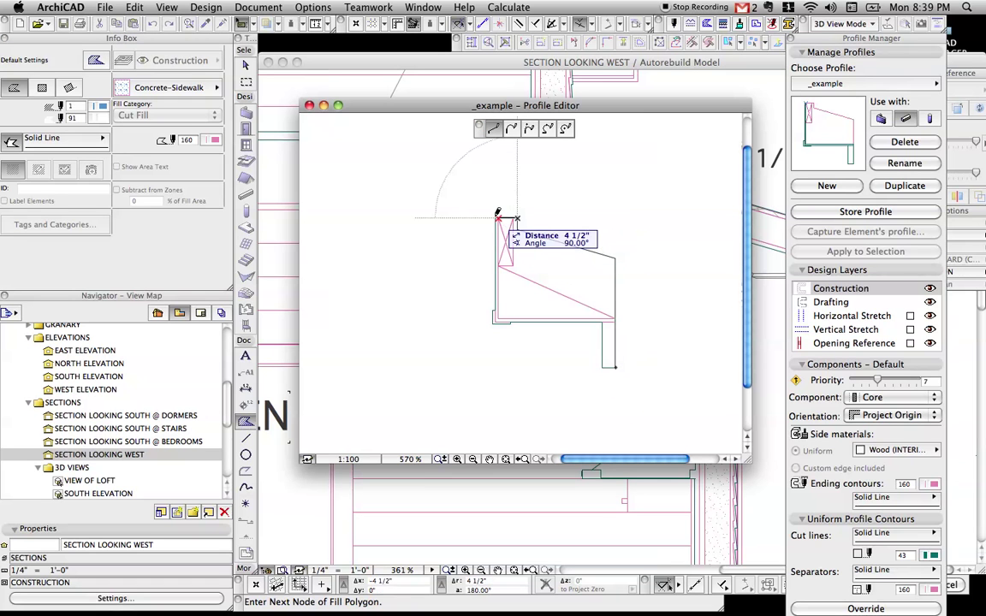
{"action": "left_click", "coordinate": [453, 165]}
{"action": "left_click", "coordinate": [546, 160]}
{"action": "left_click", "coordinate": [638, 169]}
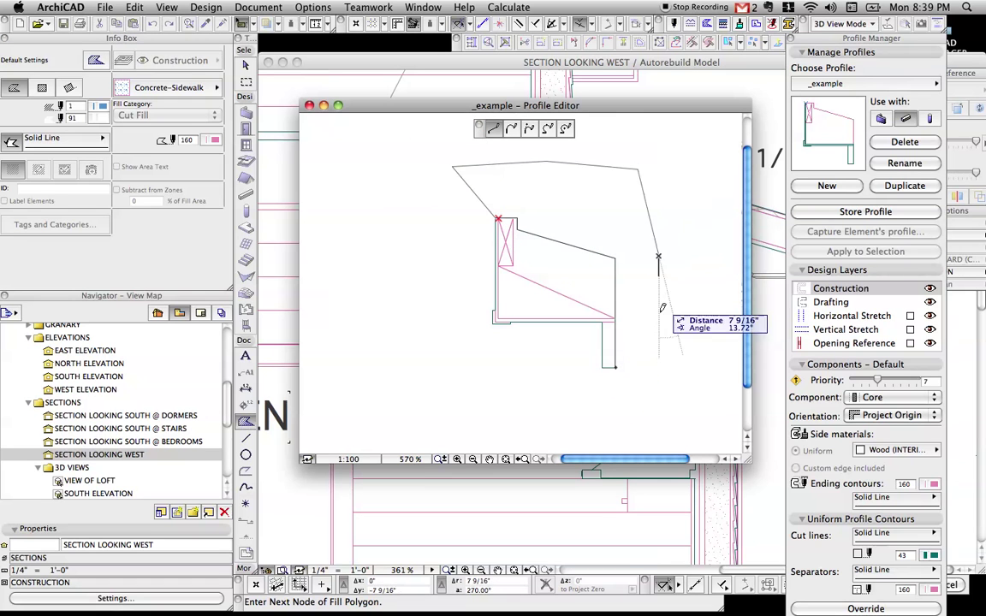
{"action": "left_click", "coordinate": [658, 254]}
{"action": "left_click", "coordinate": [656, 313]}
{"action": "left_click", "coordinate": [635, 389]}
{"action": "left_click", "coordinate": [615, 409]}
{"action": "left_click", "coordinate": [614, 368]}
{"action": "scroll", "coordinate": [634, 369], "scroll_direction": "up", "scroll_amount": 1}
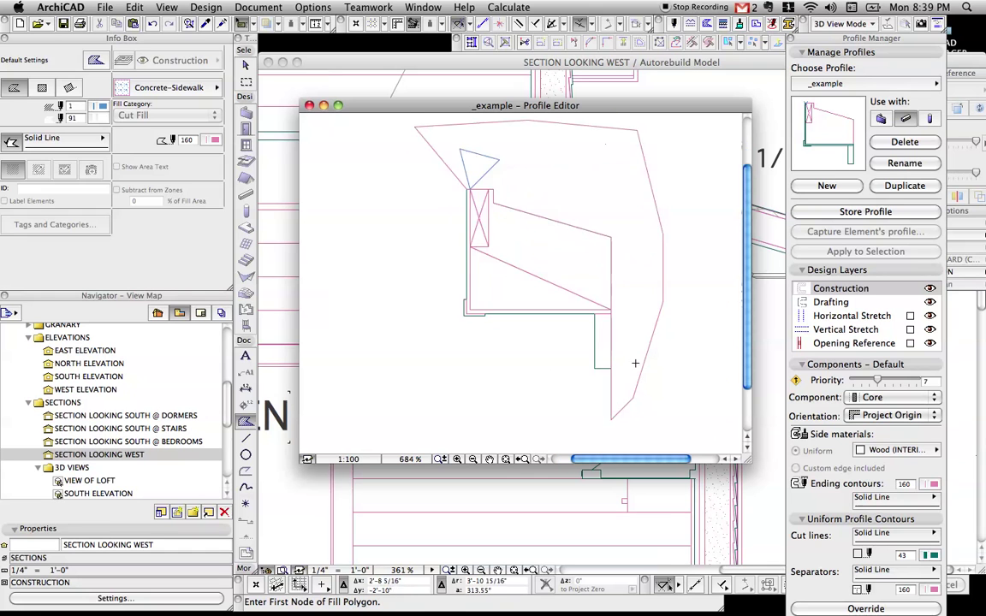
Override the contours of all profile components with the uniform cut-line pen 43 and separator pen 160.
{"action": "middle_click_drag", "start_coordinate": [636, 365], "coordinate": [613, 386]}
{"action": "key", "text": "w"}
{"action": "left_click", "coordinate": [562, 220]}
{"action": "key", "text": "Escape"}
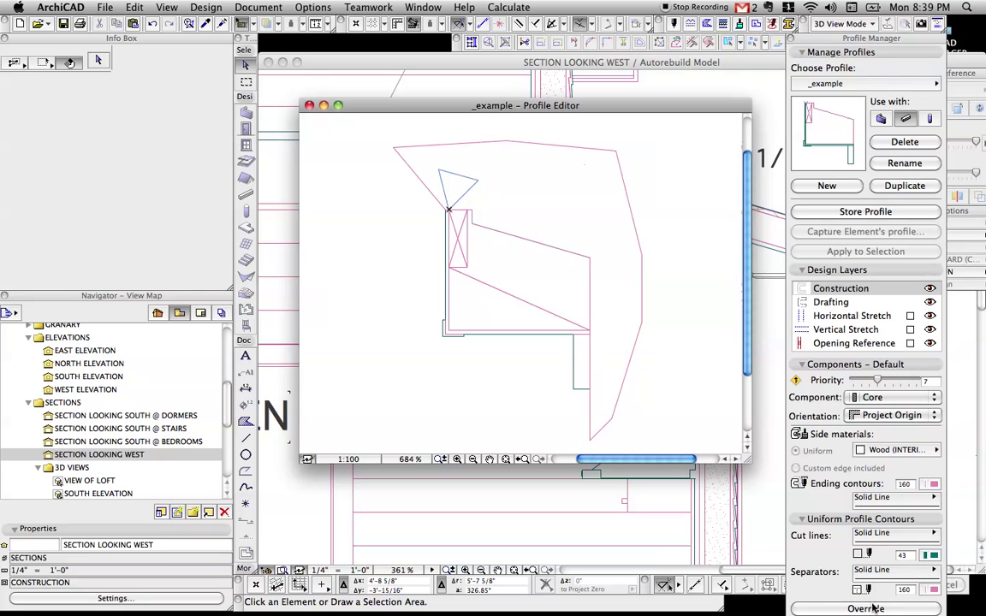
{"action": "key", "text": "super+a"}
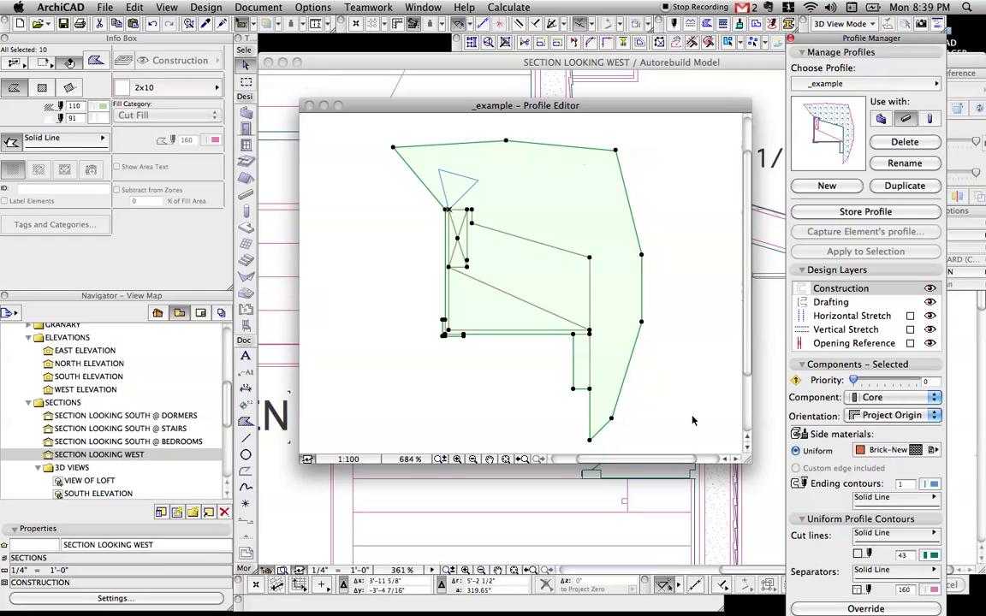
{"action": "key", "text": "Escape"}
Delete the surrounding Concrete-Sidewalk fill and reapply the uniform contour override to the remaining profile.
{"action": "left_click", "coordinate": [623, 317]}
{"action": "key", "text": "Delete"}
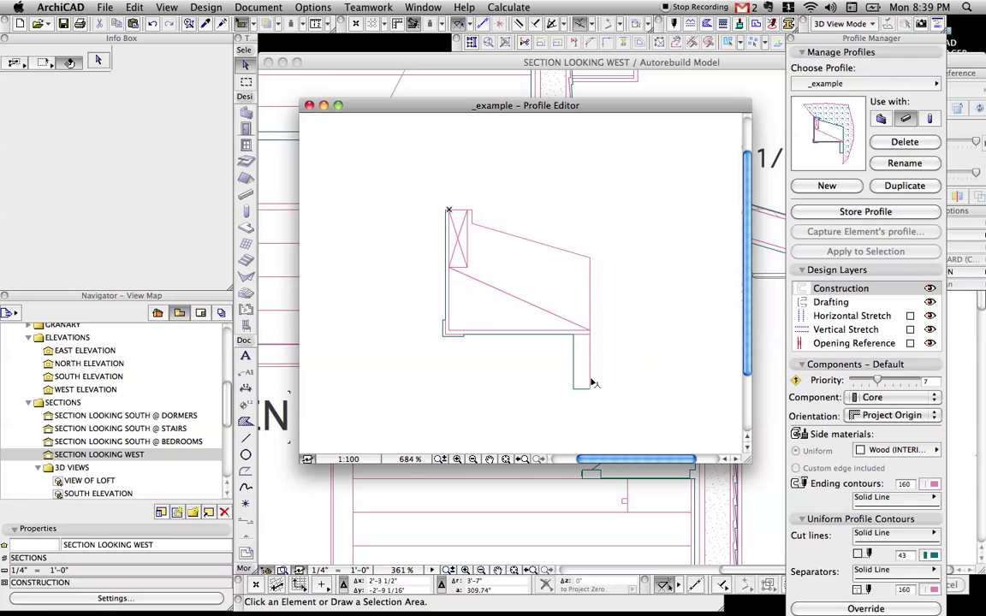
{"action": "key", "text": "super+z"}
{"action": "key", "text": "Escape"}
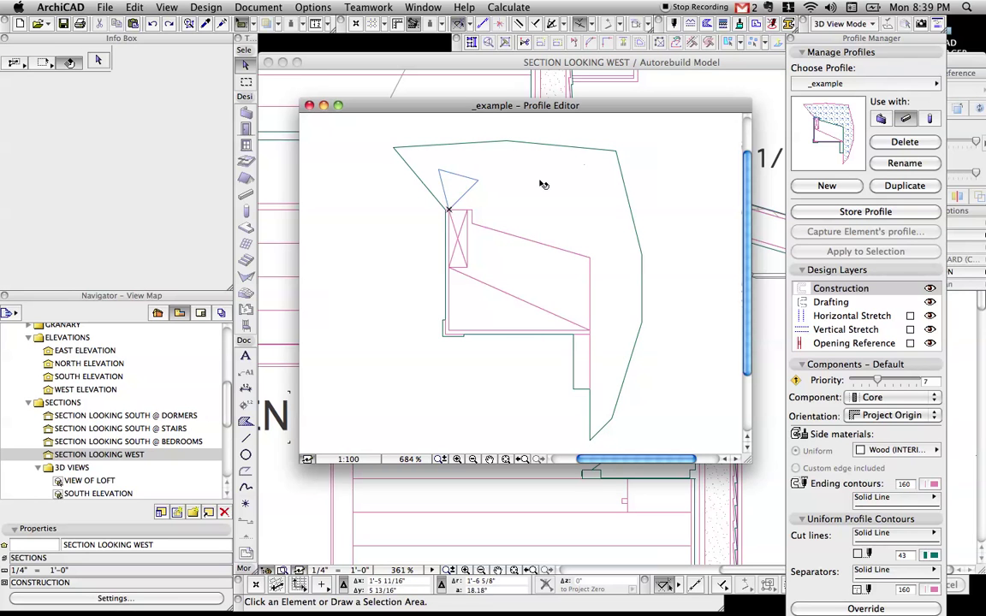
{"action": "left_click", "coordinate": [564, 264]}
{"action": "key", "text": "Delete"}
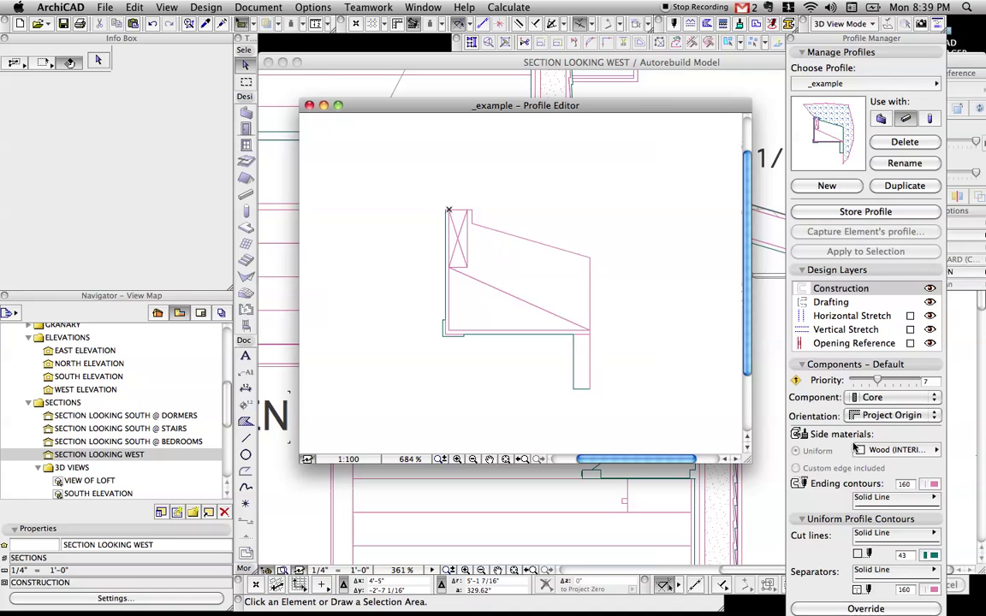
{"action": "mouse_move", "coordinate": [912, 587]}
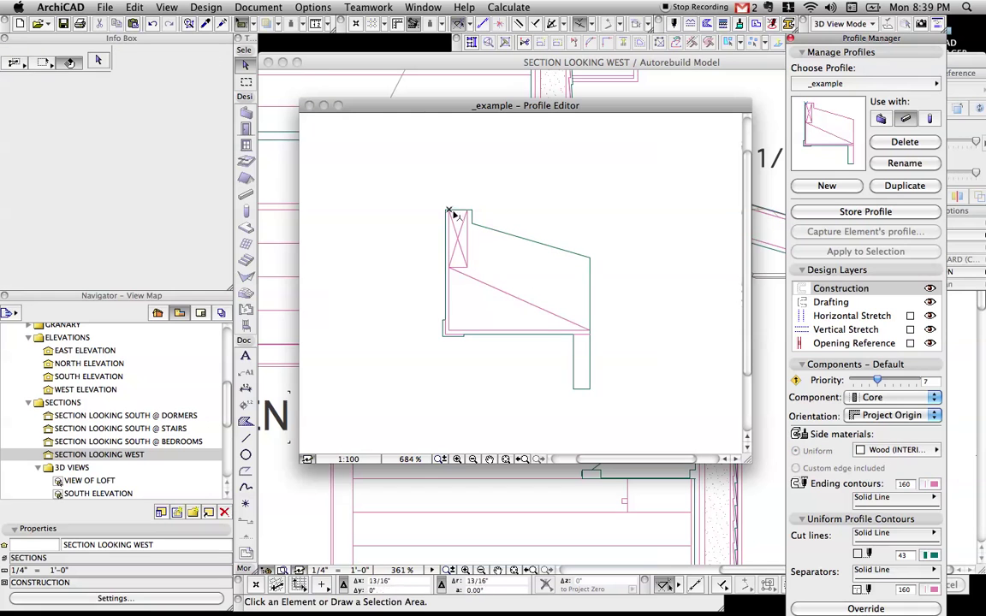
Draw another Concrete-Sidewalk fill around the profile's outer side, sharing its vertical, sloping and upper edges.
{"action": "key", "text": "w"}
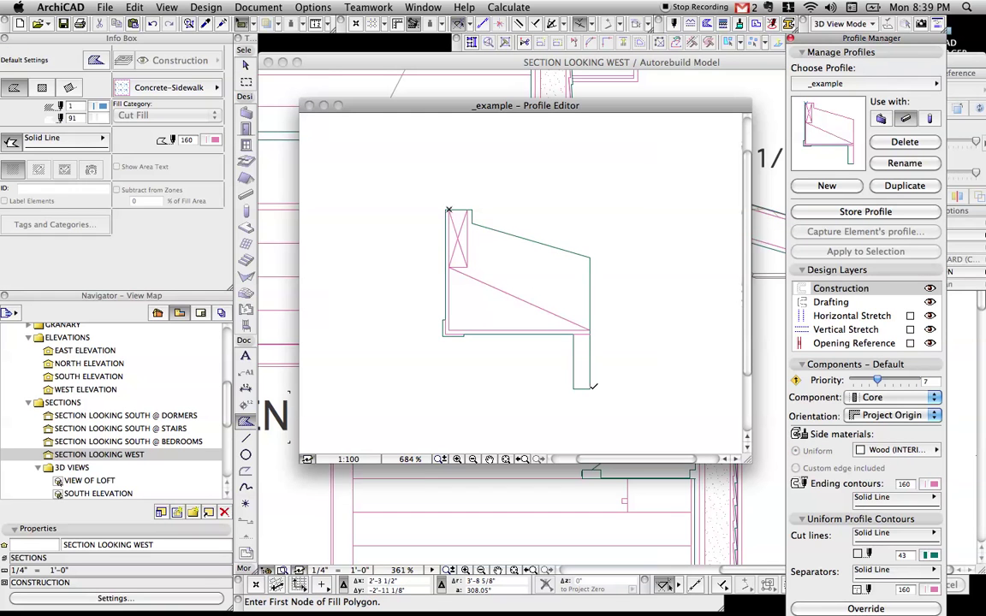
{"action": "left_click", "coordinate": [591, 388]}
{"action": "left_click", "coordinate": [588, 256]}
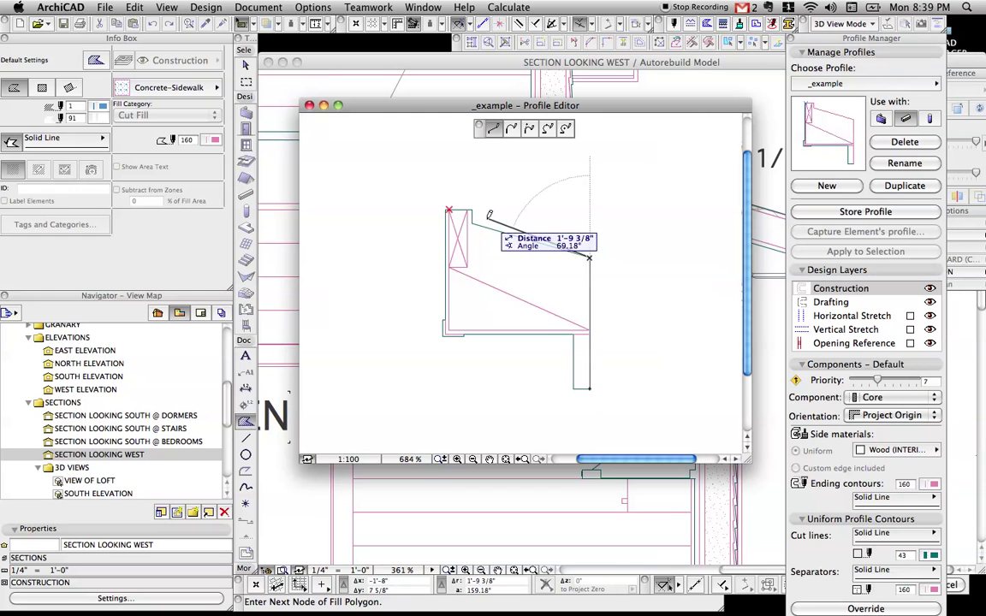
{"action": "left_click", "coordinate": [471, 224]}
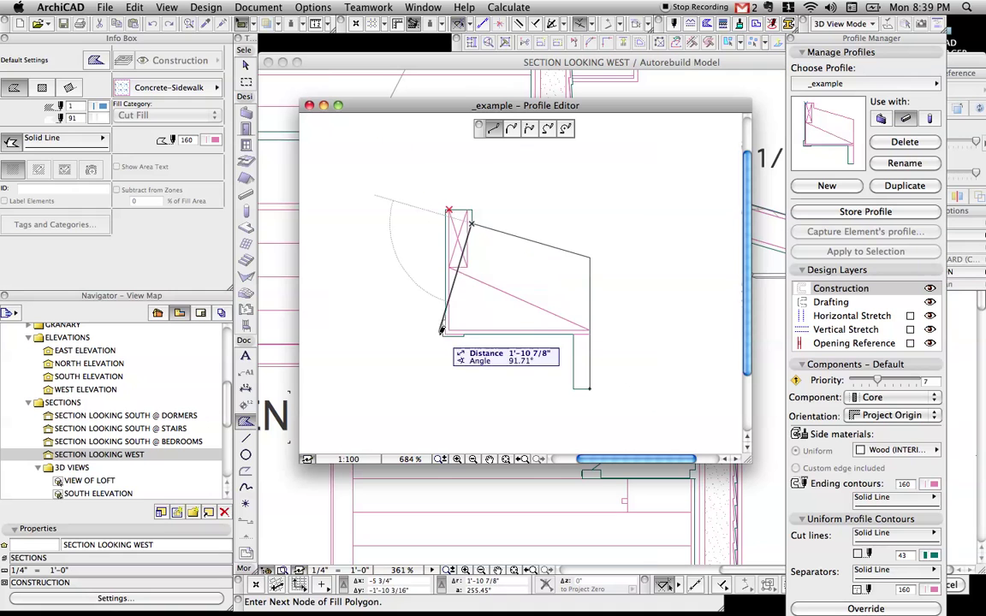
{"action": "left_click", "coordinate": [446, 210]}
{"action": "left_click", "coordinate": [417, 165]}
{"action": "left_click", "coordinate": [488, 153]}
{"action": "left_click", "coordinate": [599, 182]}
{"action": "left_click", "coordinate": [659, 255]}
{"action": "left_click", "coordinate": [650, 371]}
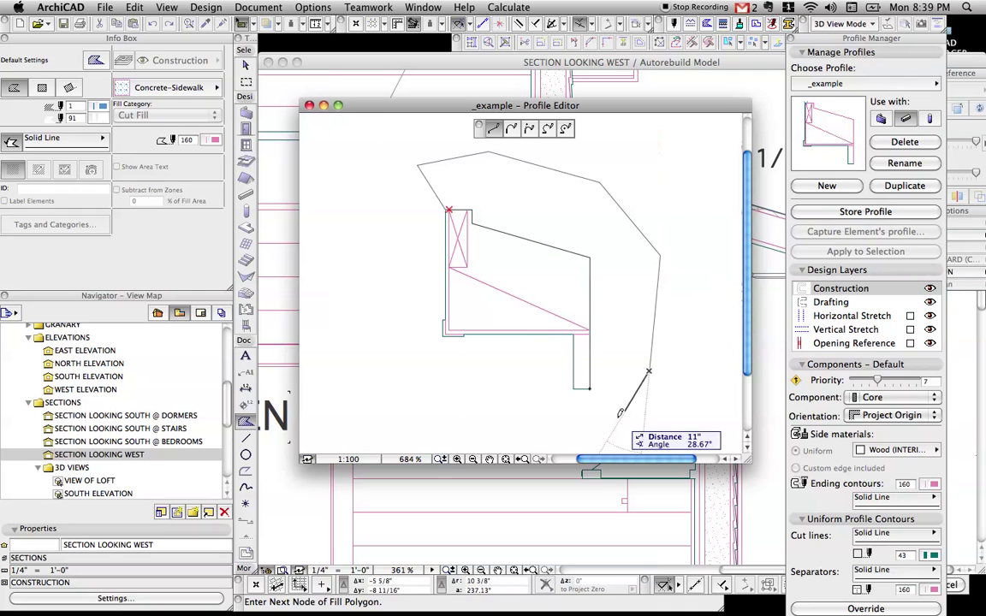
{"action": "left_click", "coordinate": [616, 415]}
{"action": "left_click", "coordinate": [618, 418]}
{"action": "left_click", "coordinate": [590, 389]}
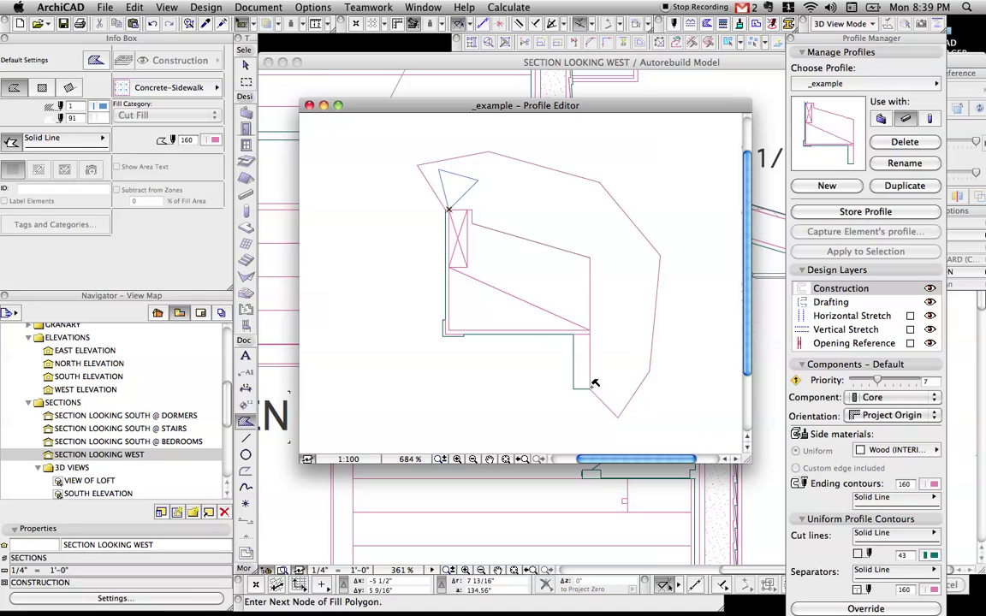
Override the profile contours with the uniform pens, and delete the newly drawn Concrete-Sidewalk fill.
{"action": "left_click", "coordinate": [902, 607]}
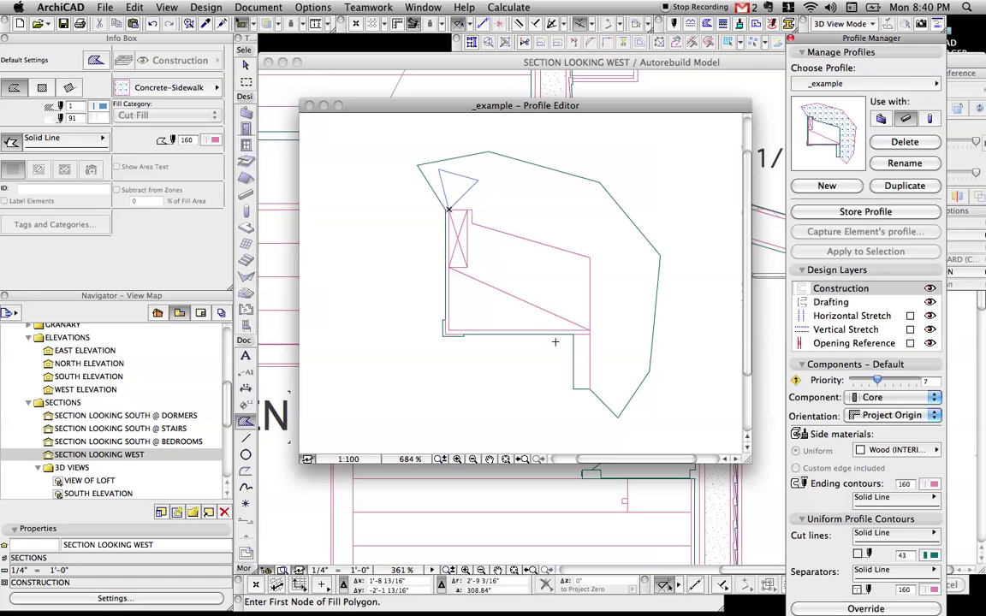
{"action": "key", "text": "w"}
{"action": "left_click", "coordinate": [548, 189]}
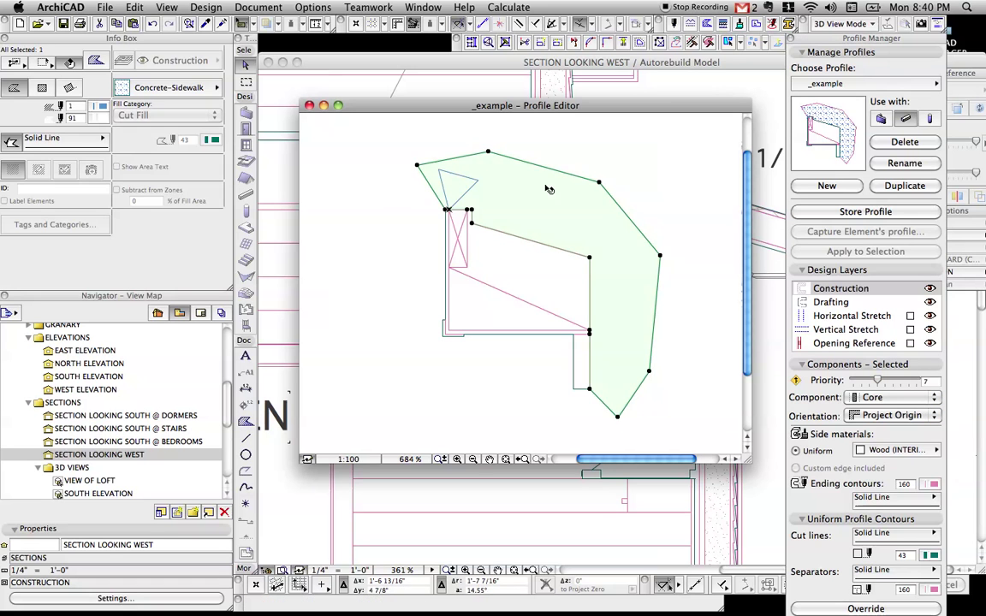
{"action": "key", "text": "Delete"}
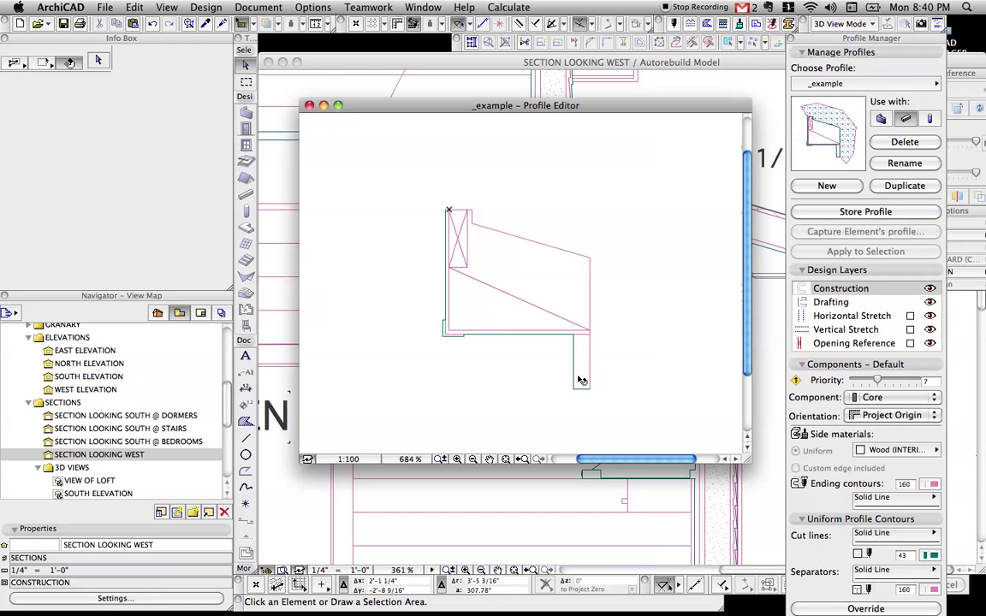
View the custom edge settings for the sloping upper edge of the Empty Fill component and cancel without changes.
{"action": "left_click", "coordinate": [491, 228]}
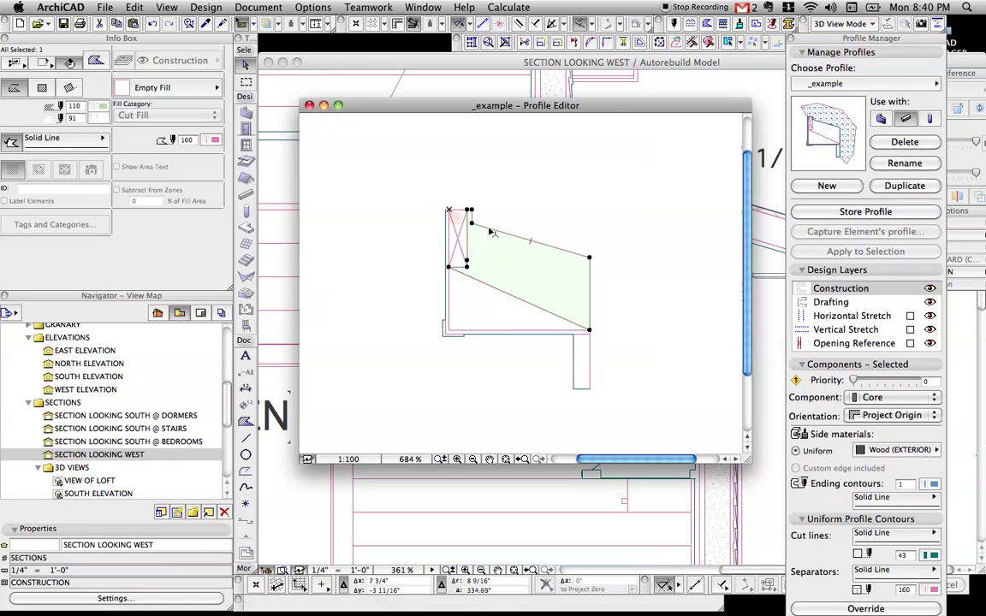
{"action": "left_click", "coordinate": [487, 226]}
{"action": "left_click", "coordinate": [619, 128]}
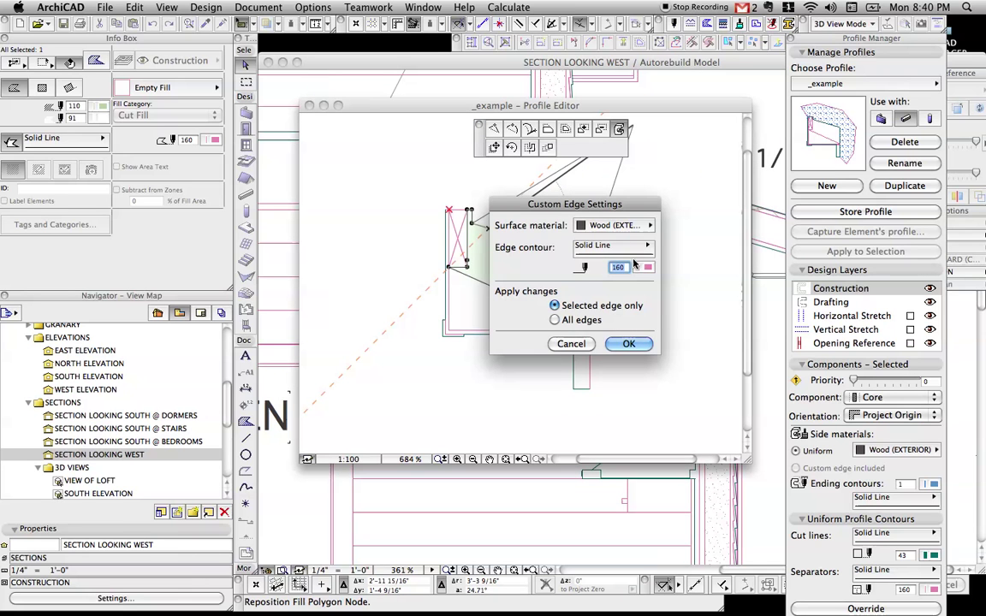
{"action": "left_click", "coordinate": [571, 344]}
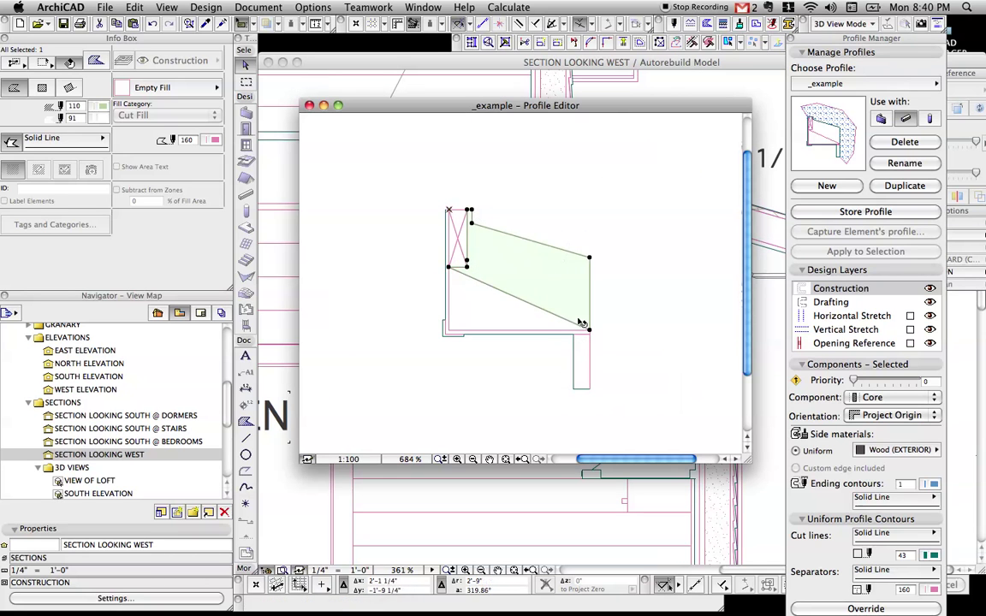
{"action": "key", "text": "Escape"}
Close the _example profile editor and choose the SOFFIT @ KITCHEN profile without storing the modifications.
{"action": "left_click", "coordinate": [309, 105]}
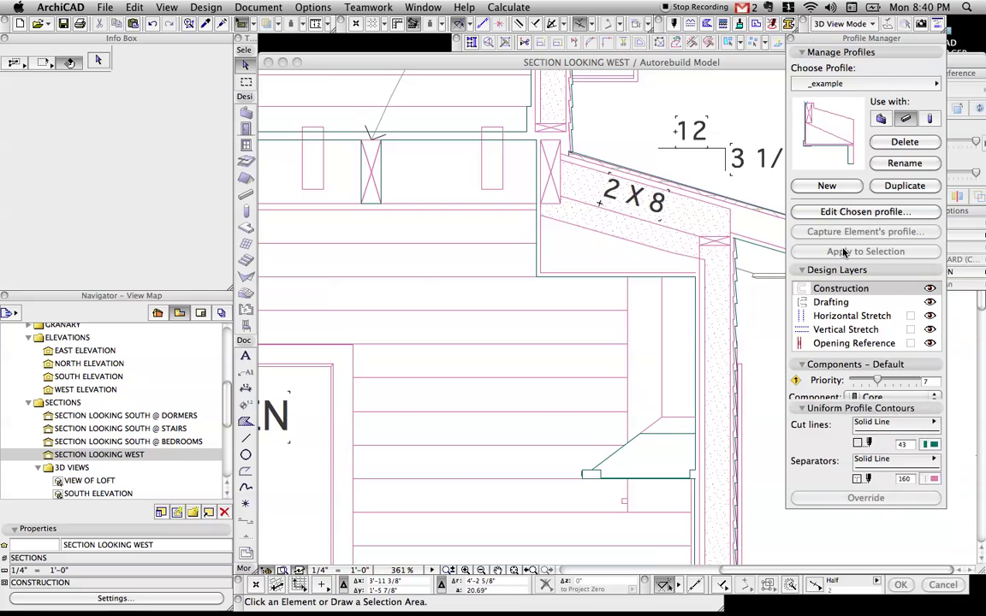
{"action": "left_click", "coordinate": [826, 84]}
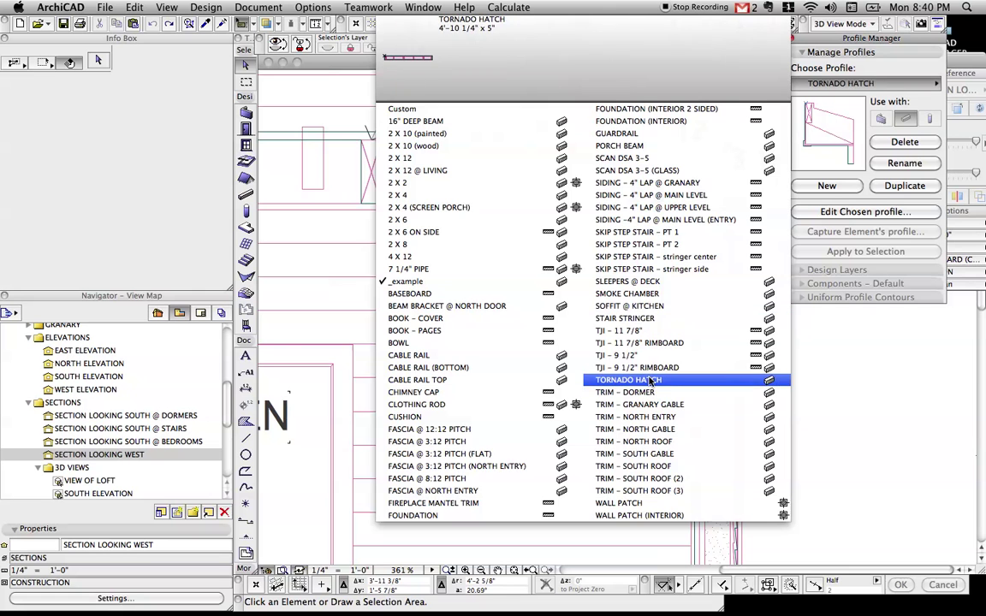
{"action": "left_click", "coordinate": [645, 308]}
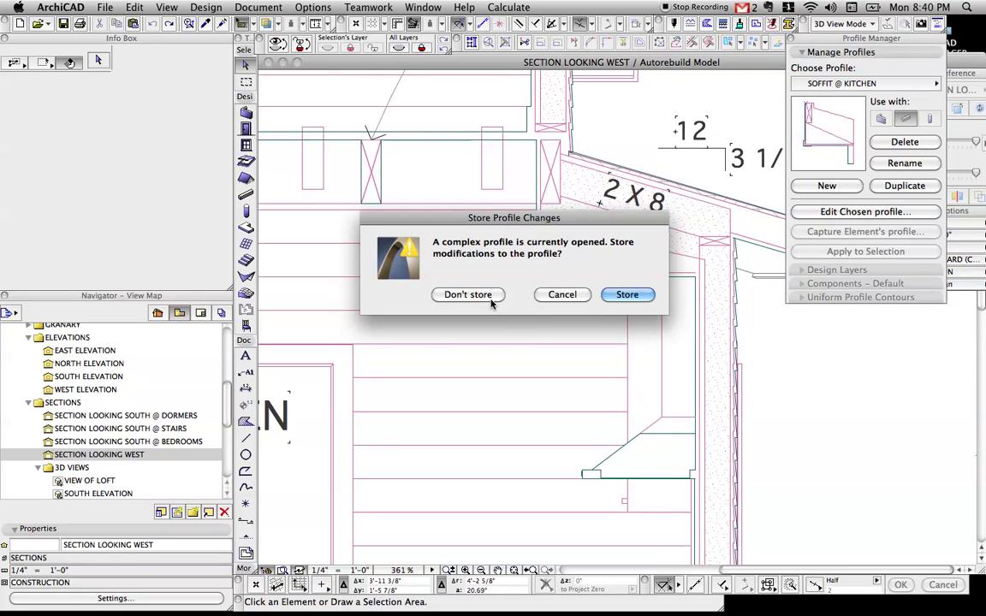
{"action": "left_click", "coordinate": [460, 291]}
Examine the cut lines and separators of the kitchen soffit beneath the 2 X 8 rafters in the section.
{"action": "scroll", "coordinate": [635, 291], "scroll_direction": "right", "scroll_amount": 3}
{"action": "scroll", "coordinate": [635, 291], "scroll_direction": "right", "scroll_amount": 3}
{"action": "scroll", "coordinate": [599, 280], "scroll_direction": "up", "scroll_amount": 3}
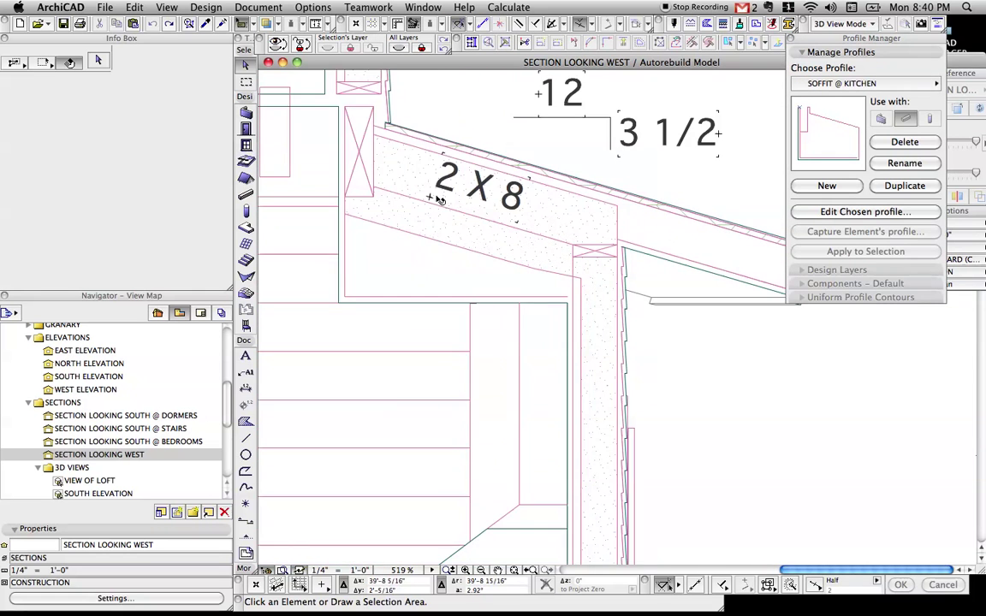
{"action": "left_click", "coordinate": [389, 249]}
{"action": "key", "text": "Escape"}
{"action": "scroll", "coordinate": [568, 308], "scroll_direction": "up", "scroll_amount": 2}
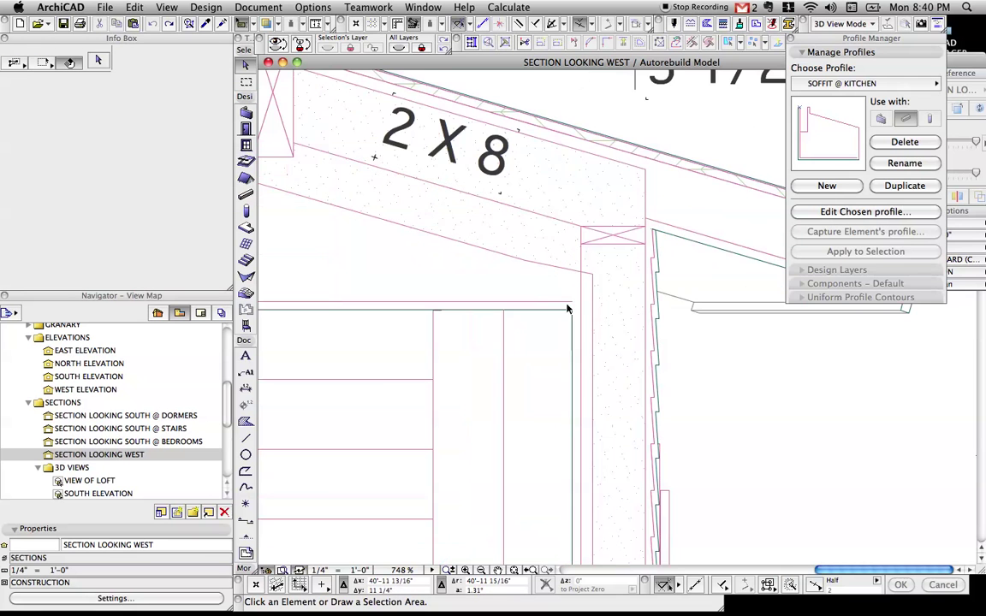
{"action": "middle_click_drag", "start_coordinate": [432, 312], "coordinate": [543, 292]}
{"action": "scroll", "coordinate": [438, 216], "scroll_direction": "down", "scroll_amount": 1}
{"action": "middle_click_drag", "start_coordinate": [438, 215], "coordinate": [438, 268]}
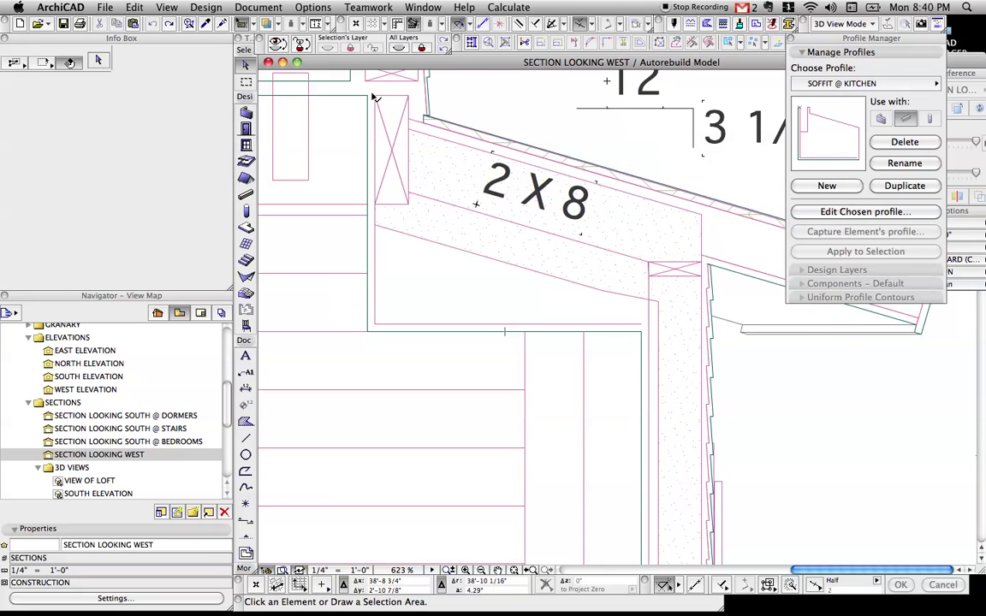
Select the SOFFIT @ KITCHEN beam to check its extent, clear the selection, and examine its lower corner beside the wall.
{"action": "left_click", "coordinate": [350, 91]}
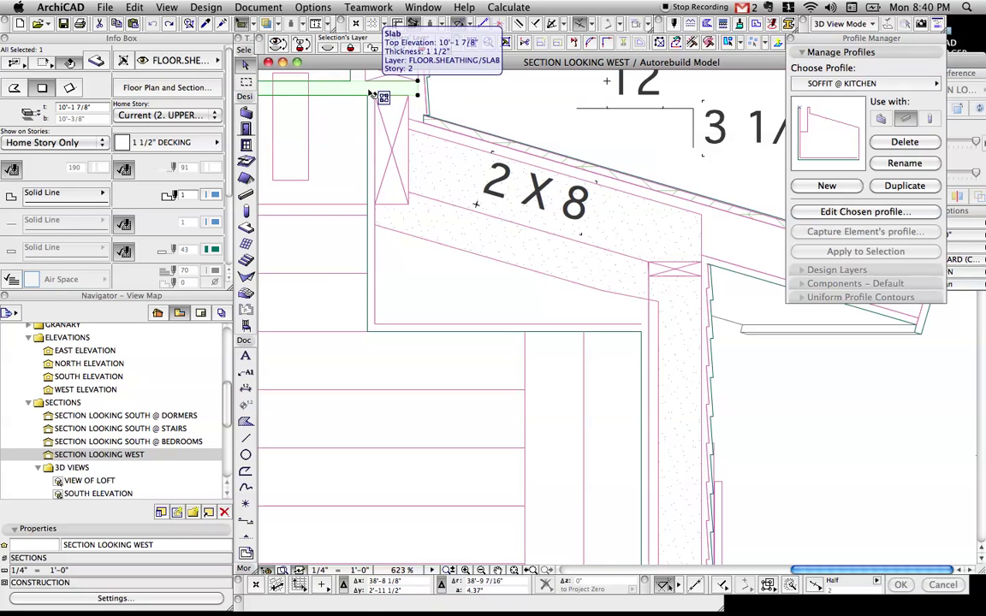
{"action": "left_click", "coordinate": [372, 102]}
{"action": "scroll", "coordinate": [648, 345], "scroll_direction": "up", "scroll_amount": 4}
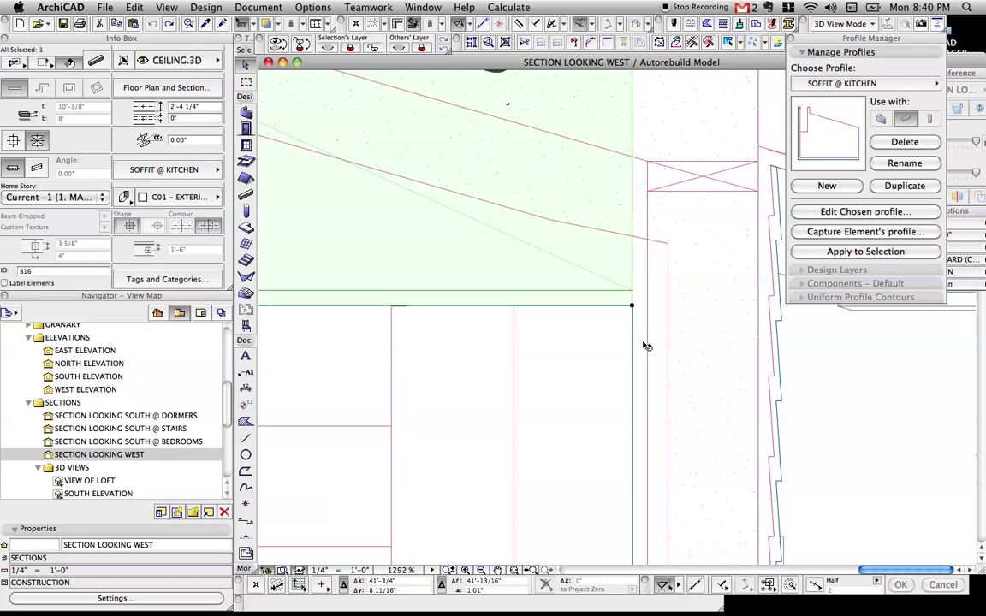
{"action": "left_click", "coordinate": [638, 325]}
{"action": "left_click", "coordinate": [617, 313]}
{"action": "scroll", "coordinate": [617, 310], "scroll_direction": "down", "scroll_amount": 3}
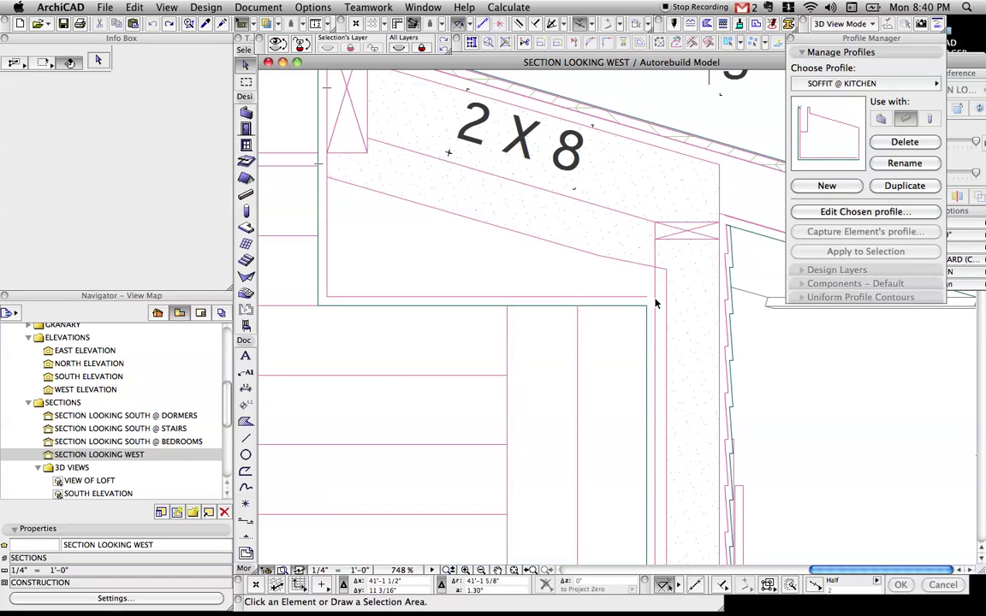
{"action": "scroll", "coordinate": [652, 305], "scroll_direction": "up", "scroll_amount": 5}
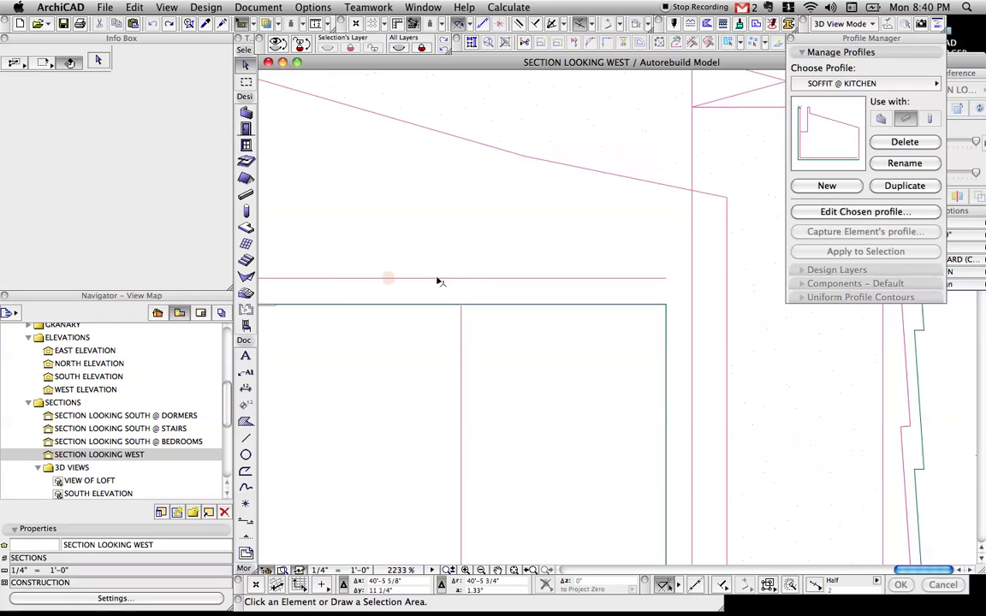
Select the kitchen soffit beam and the adjoining exterior wall to compare their extents at the lower corner, and clear the selection.
{"action": "left_click", "coordinate": [652, 292]}
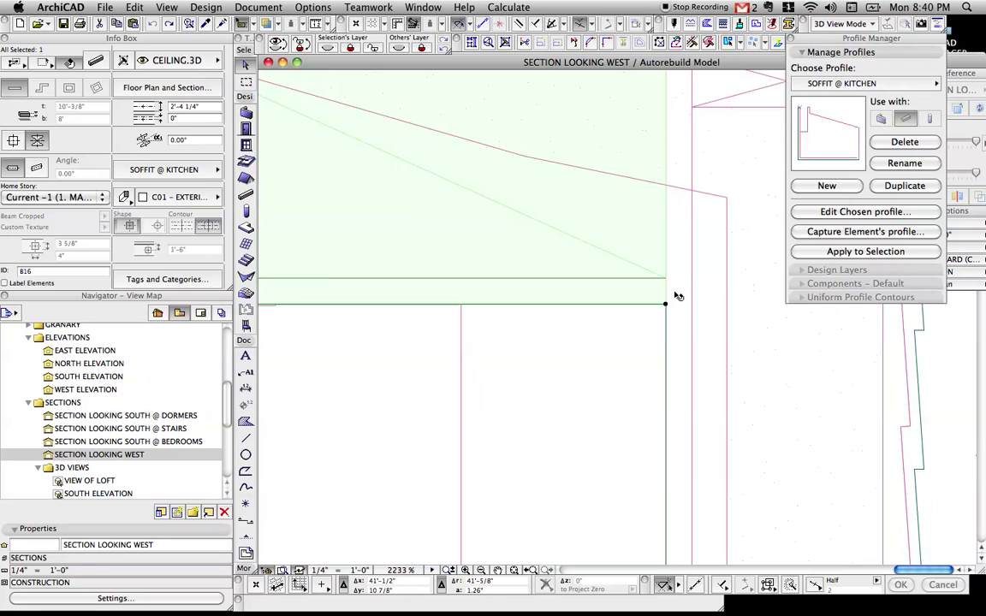
{"action": "left_click", "coordinate": [679, 257]}
{"action": "left_click", "coordinate": [648, 234]}
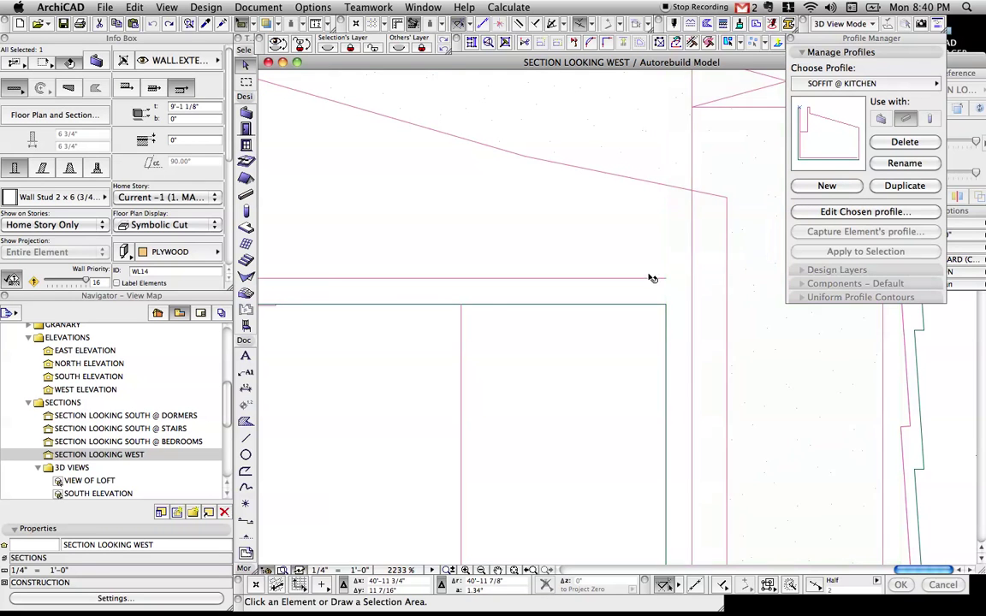
{"action": "scroll", "coordinate": [653, 338], "scroll_direction": "down", "scroll_amount": 5}
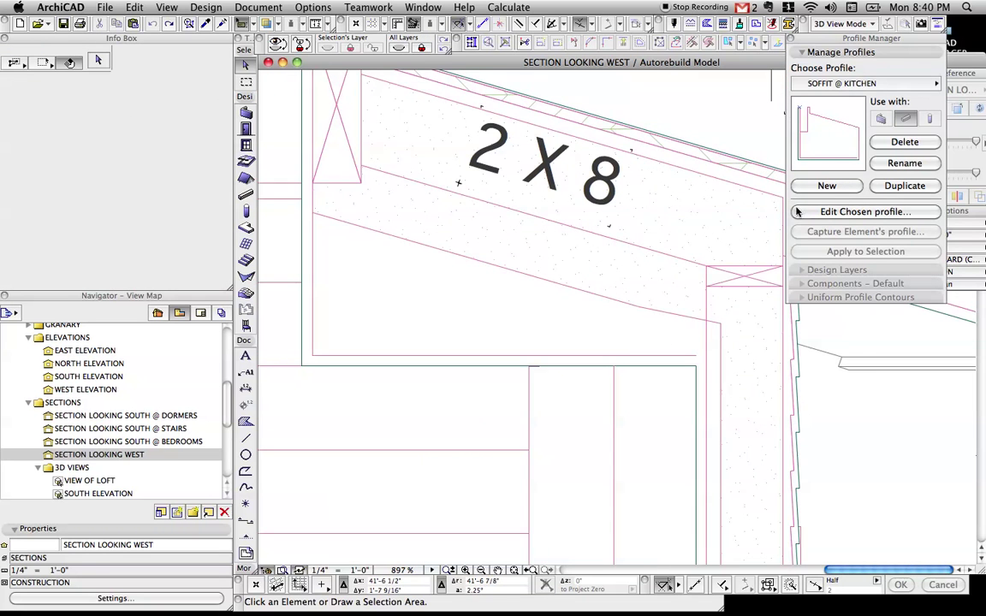
Open the SOFFIT @ KITCHEN profile for editing and select its upper Empty Fill and lower triangular Air Space fill to inspect them.
{"action": "left_click", "coordinate": [836, 212]}
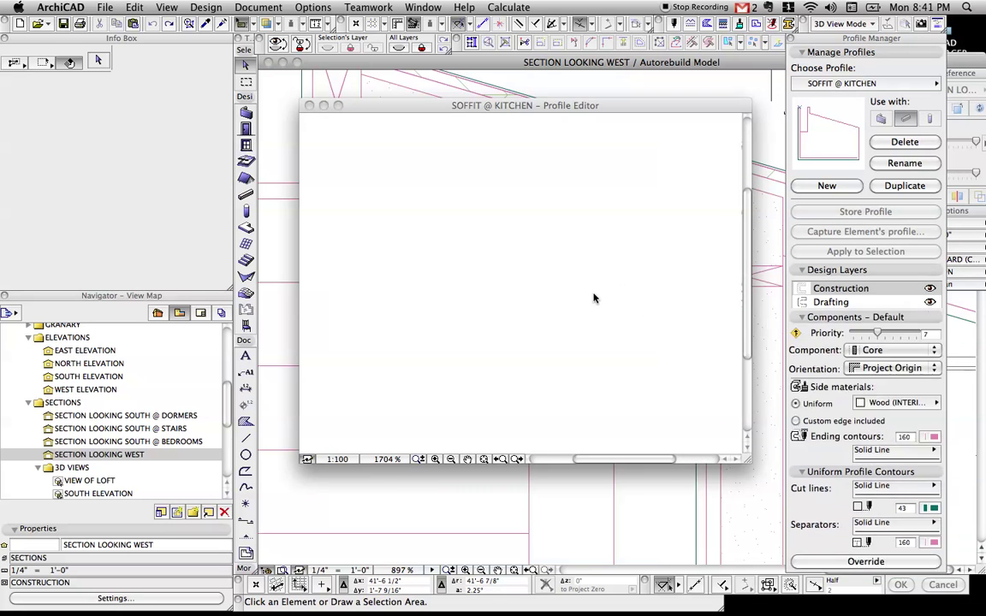
{"action": "left_click", "coordinate": [514, 320]}
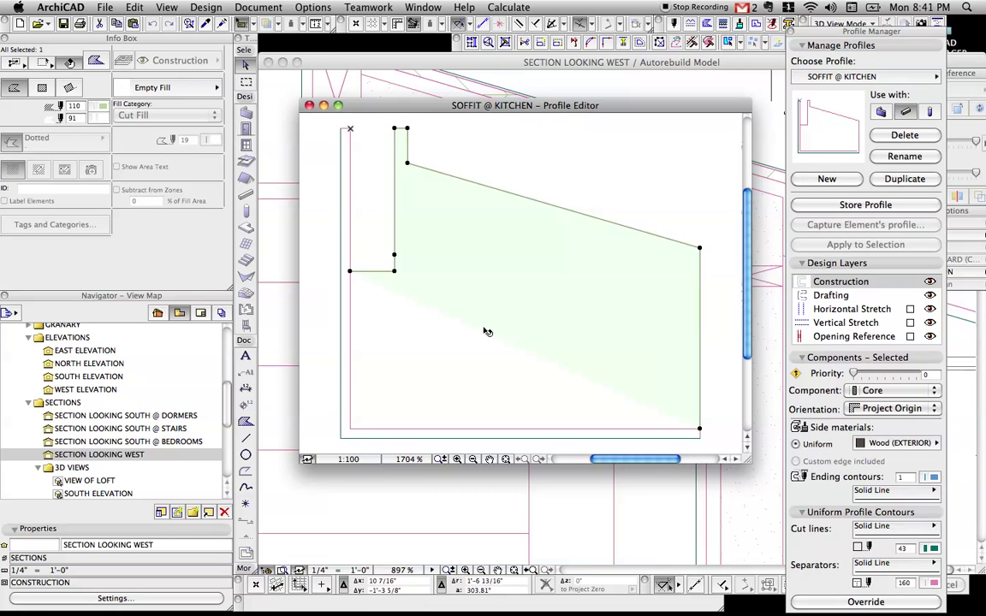
{"action": "scroll", "coordinate": [486, 331], "scroll_direction": "down", "scroll_amount": 3}
{"action": "left_click", "coordinate": [478, 280]}
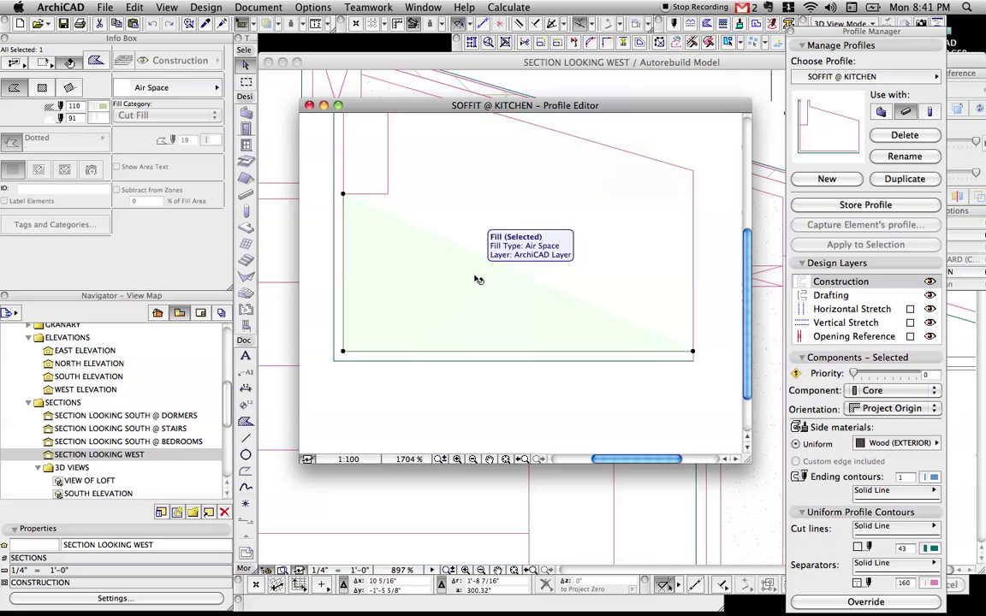
{"action": "scroll", "coordinate": [499, 252], "scroll_direction": "down", "scroll_amount": 2}
{"action": "middle_click_drag", "start_coordinate": [498, 253], "coordinate": [479, 291]}
{"action": "scroll", "coordinate": [488, 271], "scroll_direction": "up", "scroll_amount": 1}
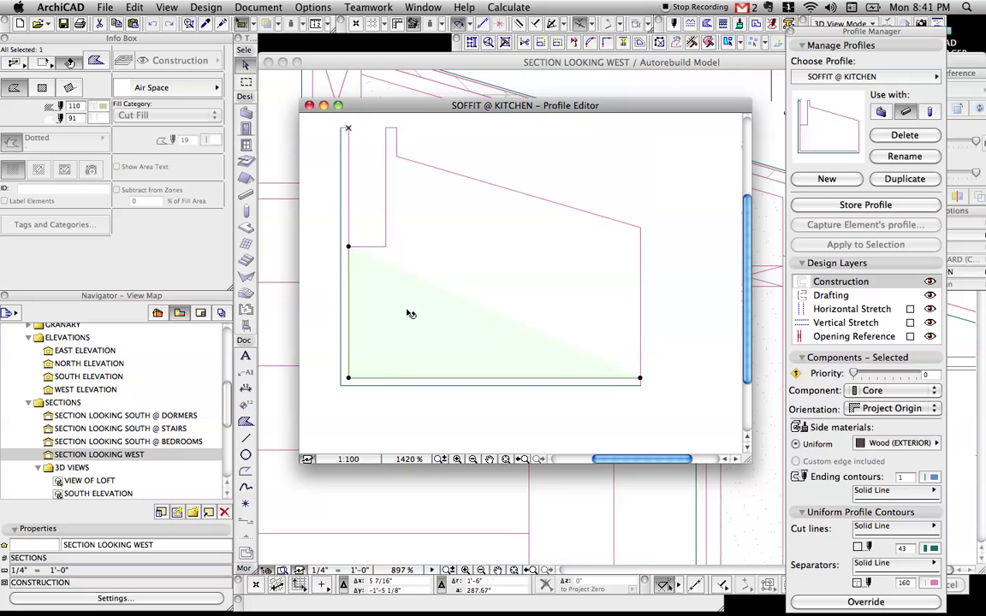
Change the lower triangular component's fill to % 75 and clear the selection.
{"action": "left_click", "coordinate": [135, 88]}
{"action": "left_click", "coordinate": [309, 109]}
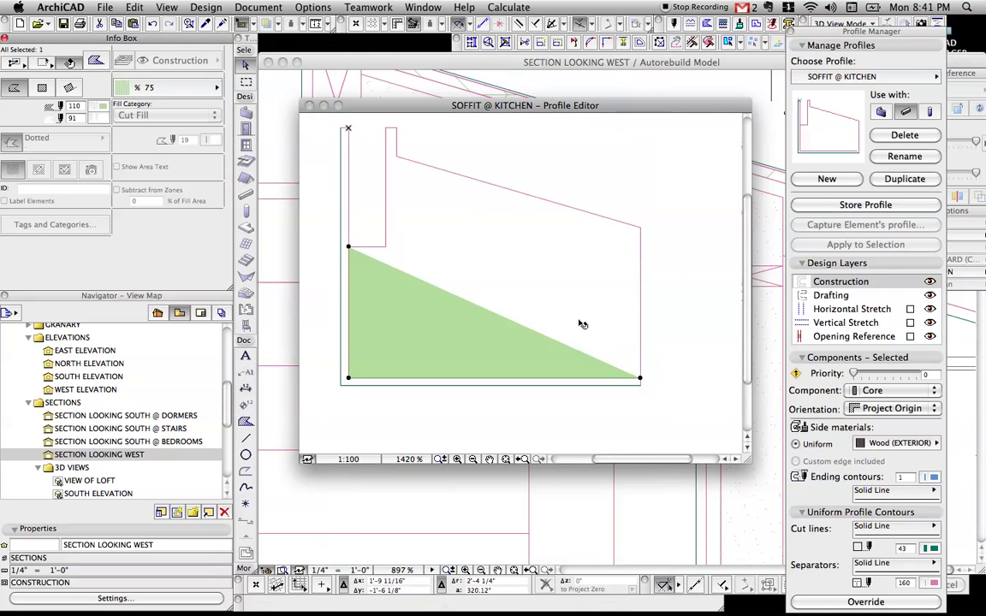
{"action": "left_click", "coordinate": [588, 388]}
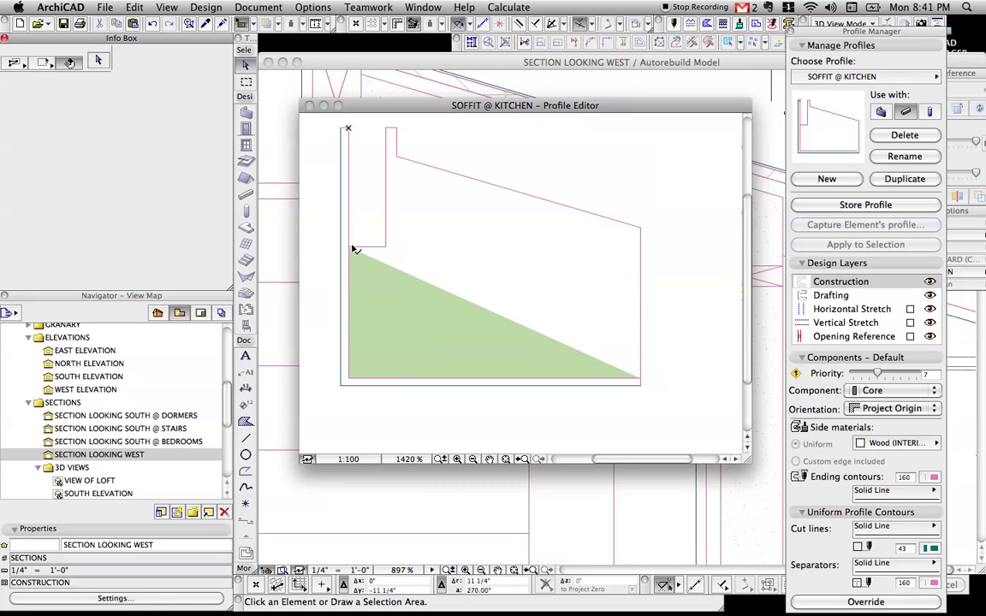
Examine the upper Empty Fill component and the corner node where it meets the triangle and the thin lower strip.
{"action": "left_click", "coordinate": [462, 229]}
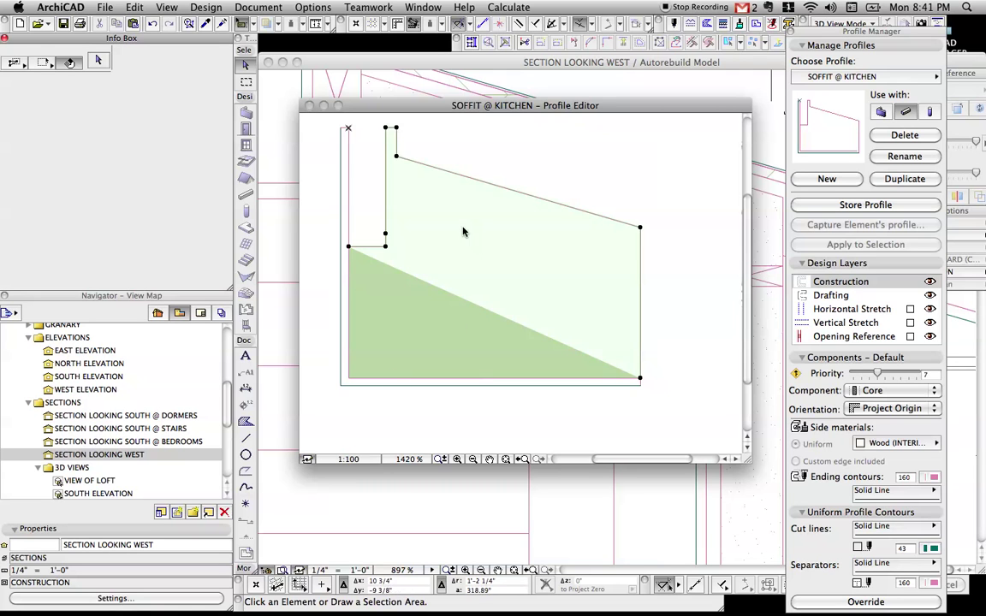
{"action": "scroll", "coordinate": [640, 376], "scroll_direction": "up", "scroll_amount": 3}
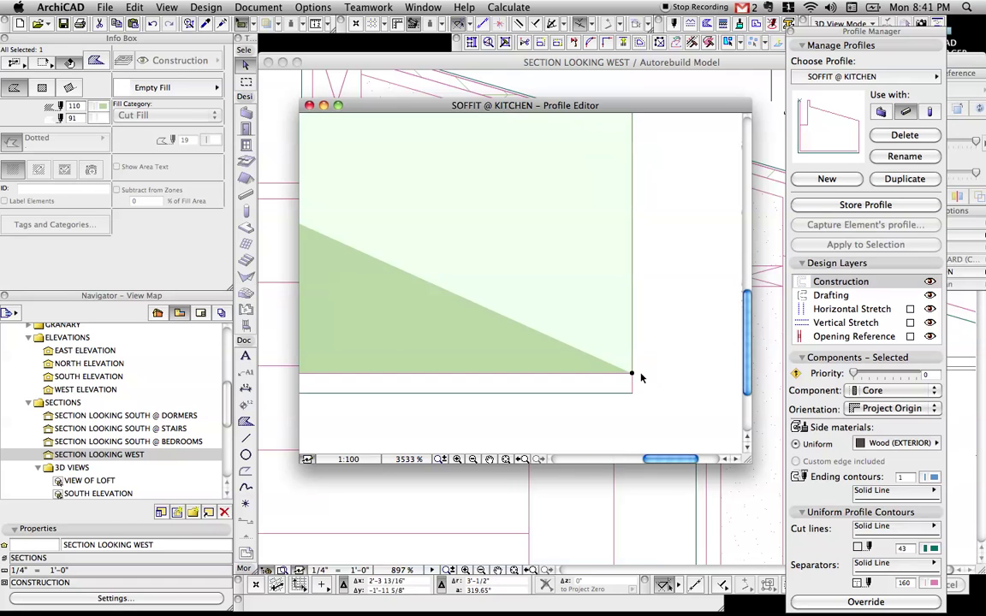
{"action": "left_click", "coordinate": [633, 375]}
{"action": "key", "text": "Escape"}
{"action": "scroll", "coordinate": [629, 368], "scroll_direction": "up", "scroll_amount": 2}
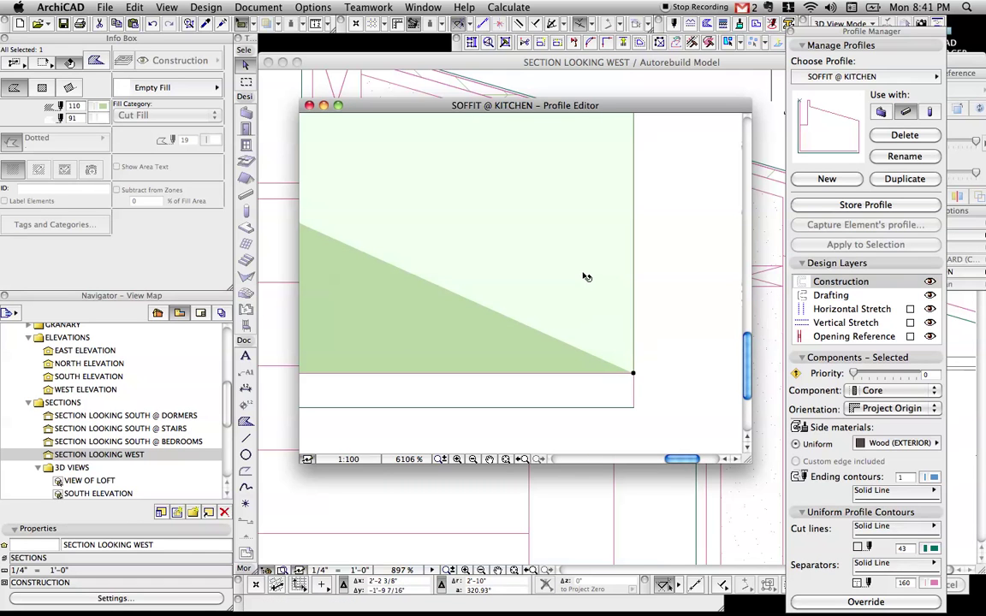
{"action": "scroll", "coordinate": [599, 384], "scroll_direction": "down", "scroll_amount": 3}
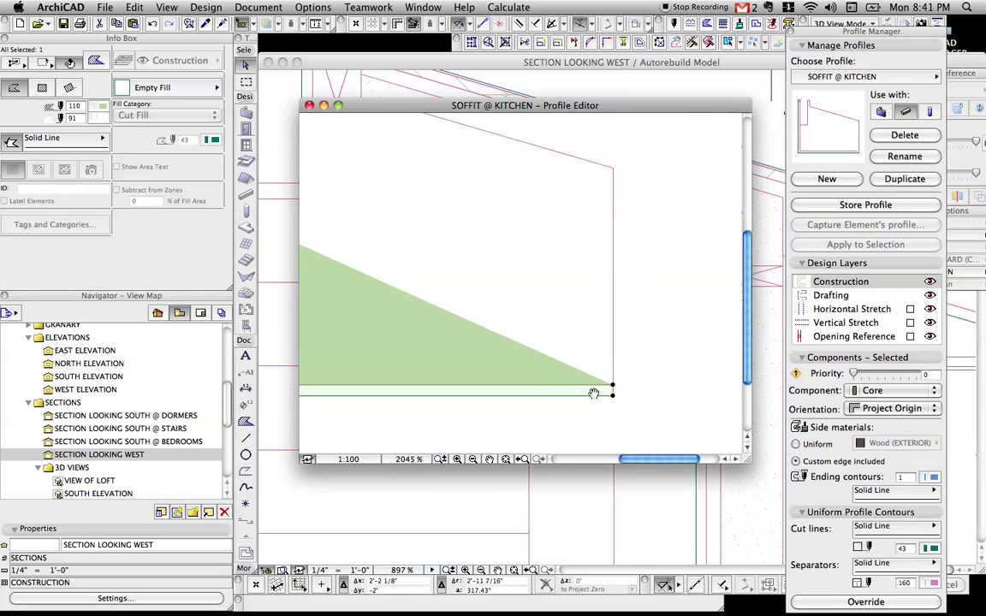
{"action": "scroll", "coordinate": [628, 376], "scroll_direction": "down", "scroll_amount": 2}
{"action": "left_click", "coordinate": [627, 293]}
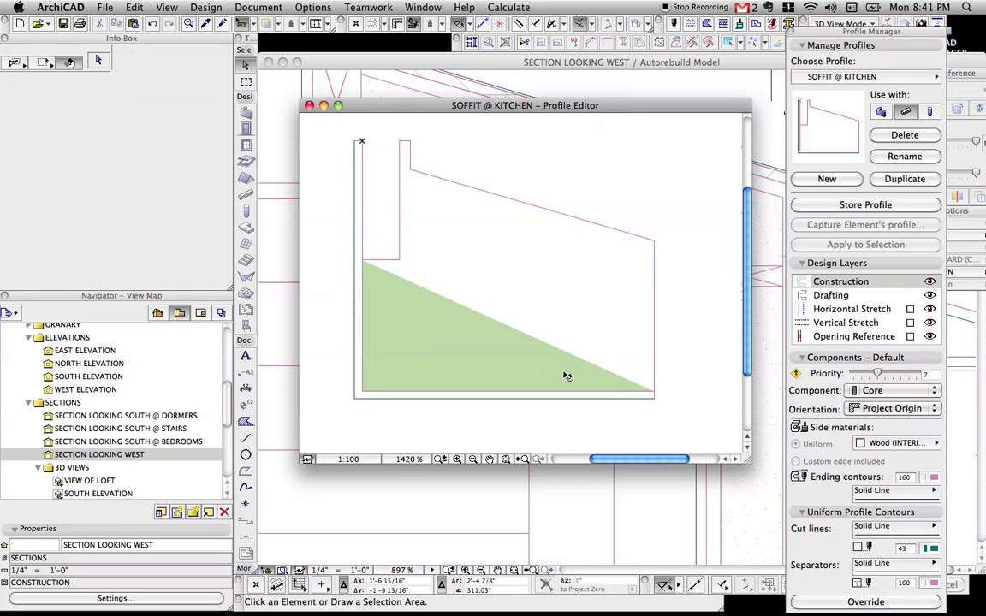
Change the lower triangular component's fill to 2x12.
{"action": "left_click", "coordinate": [534, 368]}
{"action": "left_click", "coordinate": [168, 85]}
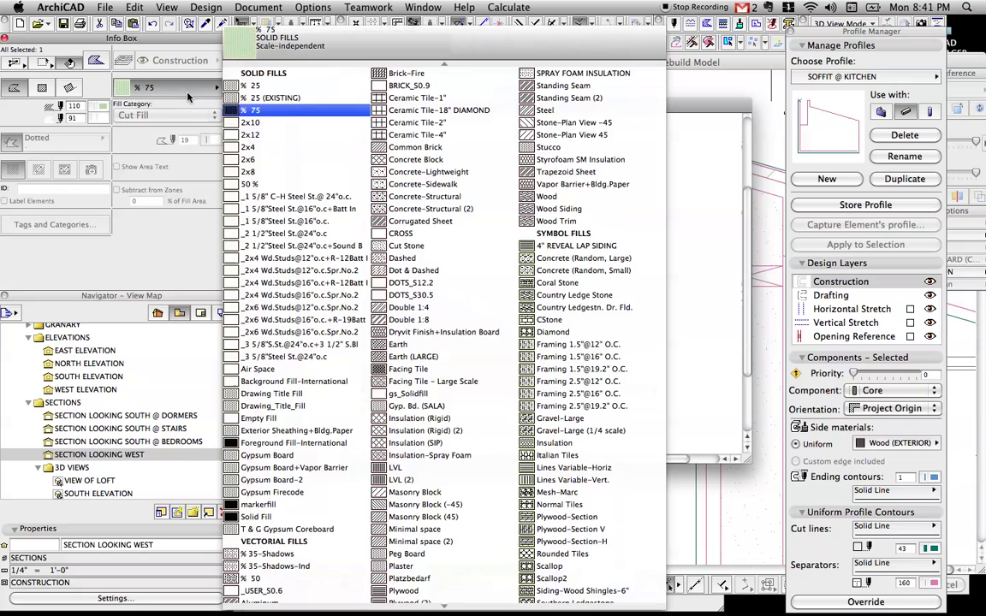
{"action": "left_click", "coordinate": [256, 136]}
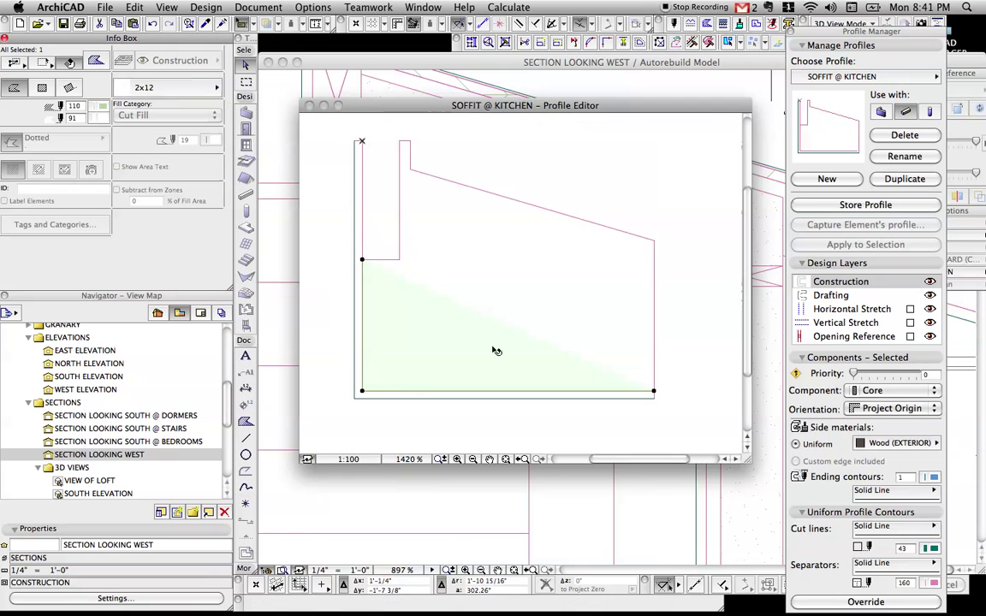
Give the diagonal edge of the upper Empty Fill component a Long Dot & Dash contour with pen 19, for the selected edge only.
{"action": "left_click", "coordinate": [481, 289]}
{"action": "left_click", "coordinate": [459, 303]}
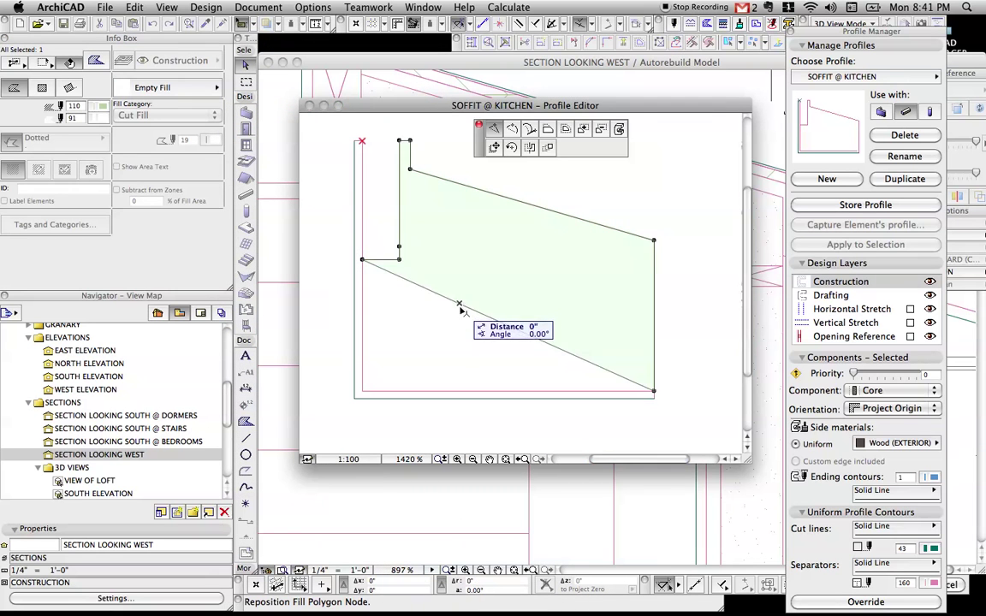
{"action": "left_click", "coordinate": [617, 130]}
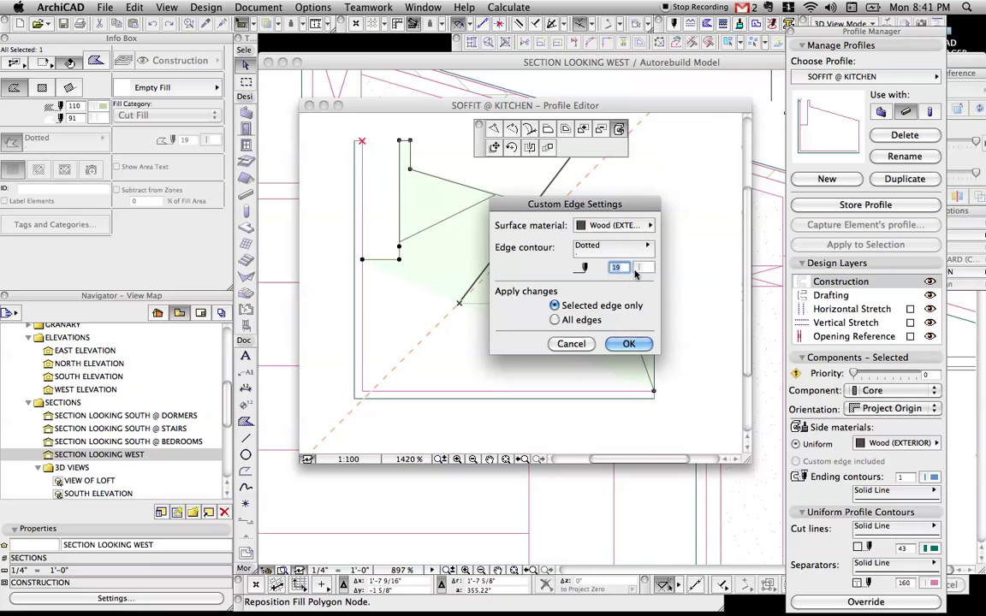
{"action": "left_click", "coordinate": [618, 247]}
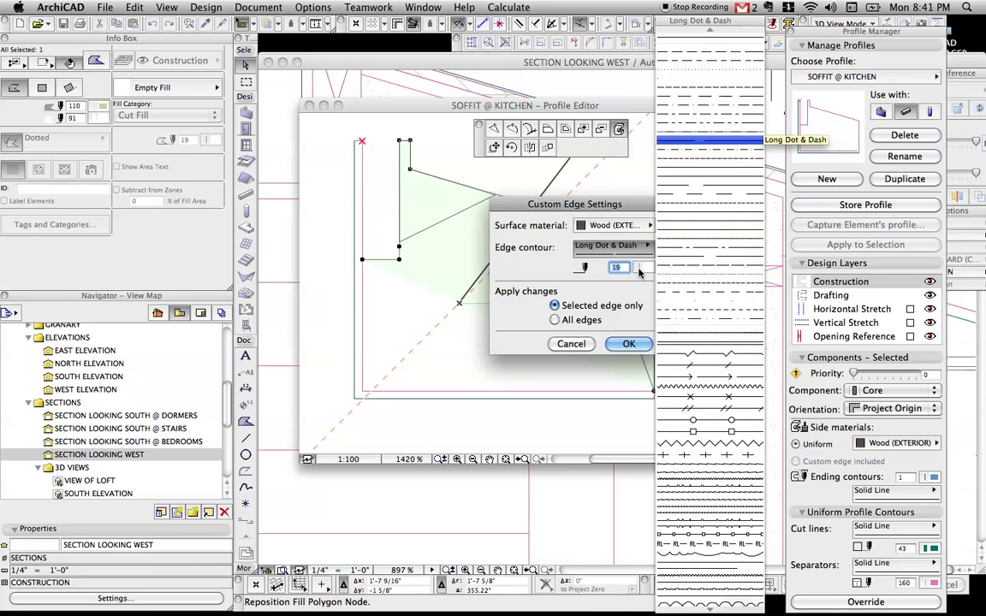
{"action": "left_click", "coordinate": [675, 133]}
{"action": "left_click", "coordinate": [643, 269]}
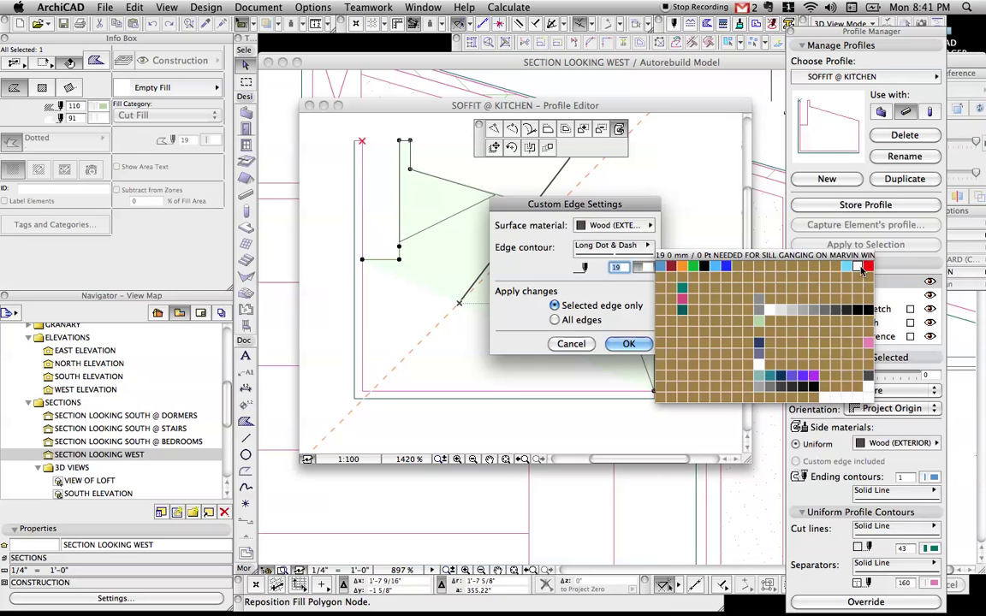
{"action": "left_click", "coordinate": [858, 269]}
{"action": "left_click", "coordinate": [643, 268]}
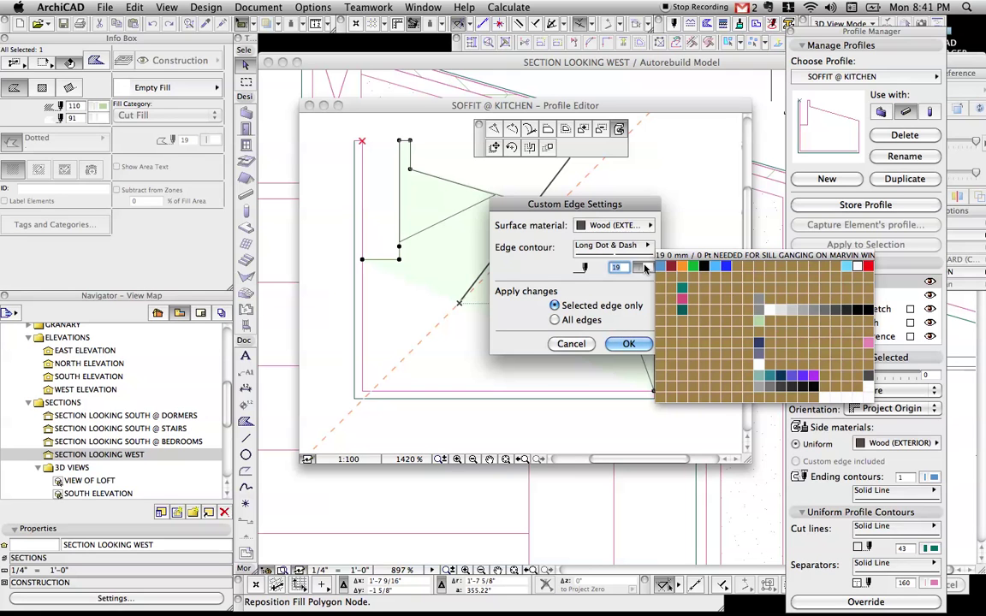
{"action": "left_click", "coordinate": [627, 343]}
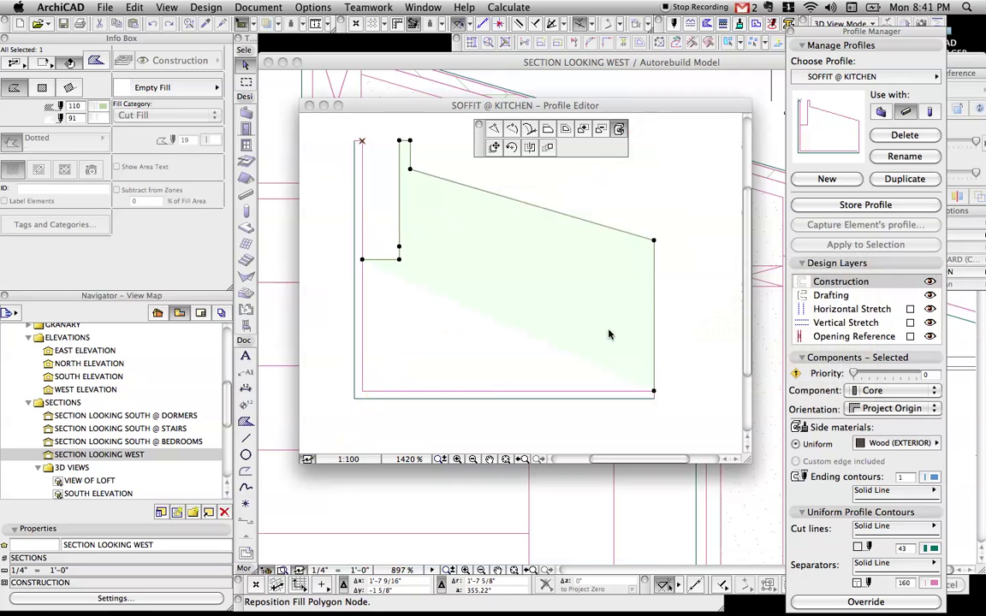
{"action": "key", "text": "Escape"}
Examine the 2x12 triangle, the upper fill and the outer strip by selecting them, and clear the selection.
{"action": "left_click", "coordinate": [463, 316]}
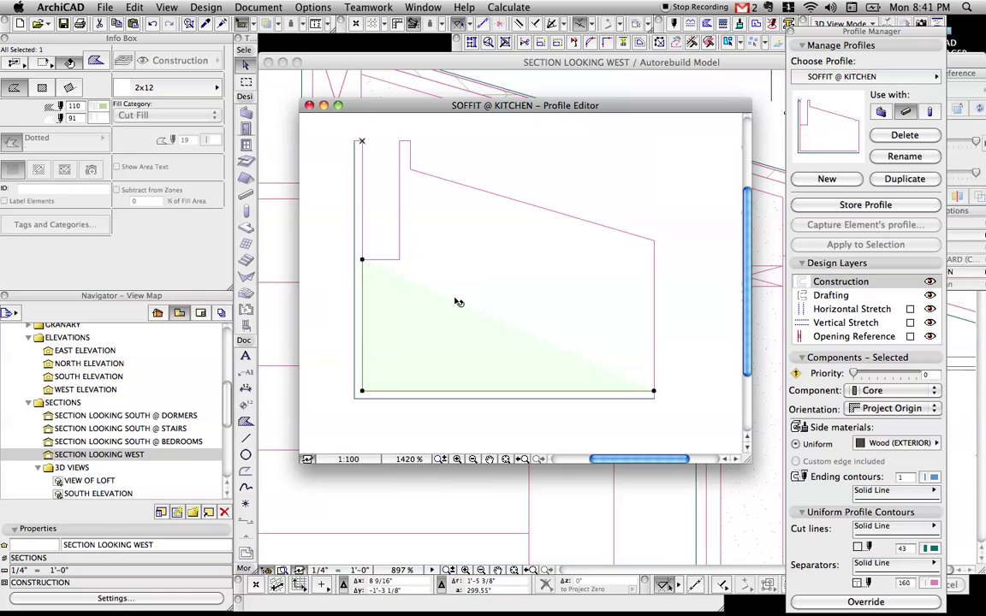
{"action": "key", "text": "Delete"}
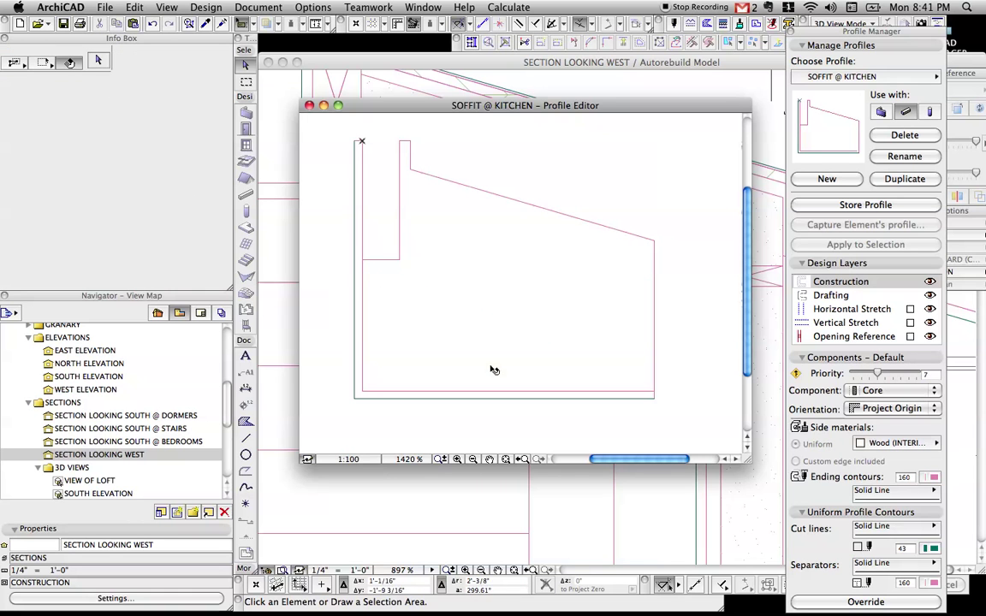
{"action": "left_click", "coordinate": [494, 369]}
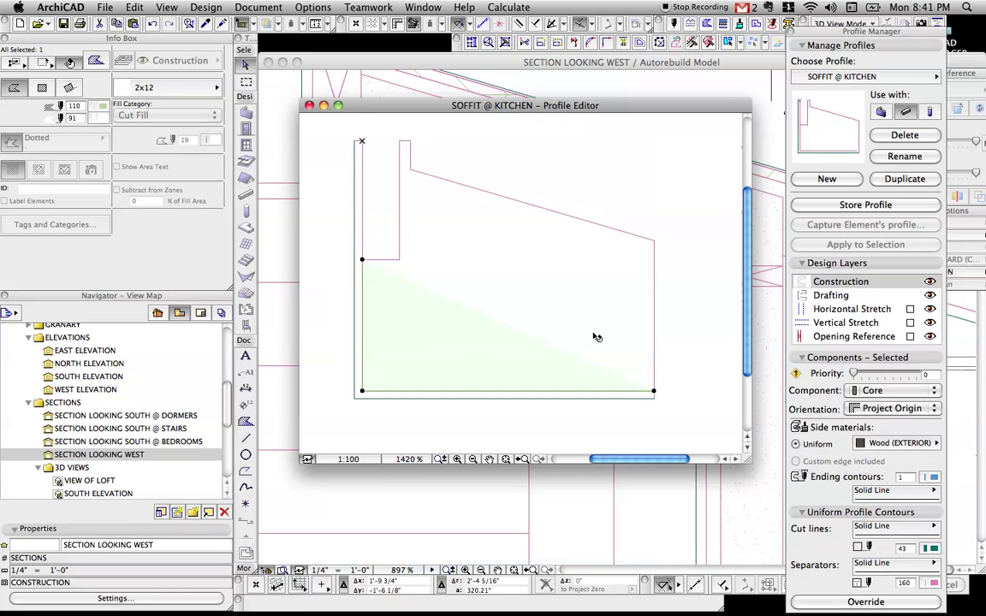
{"action": "left_click", "coordinate": [648, 401]}
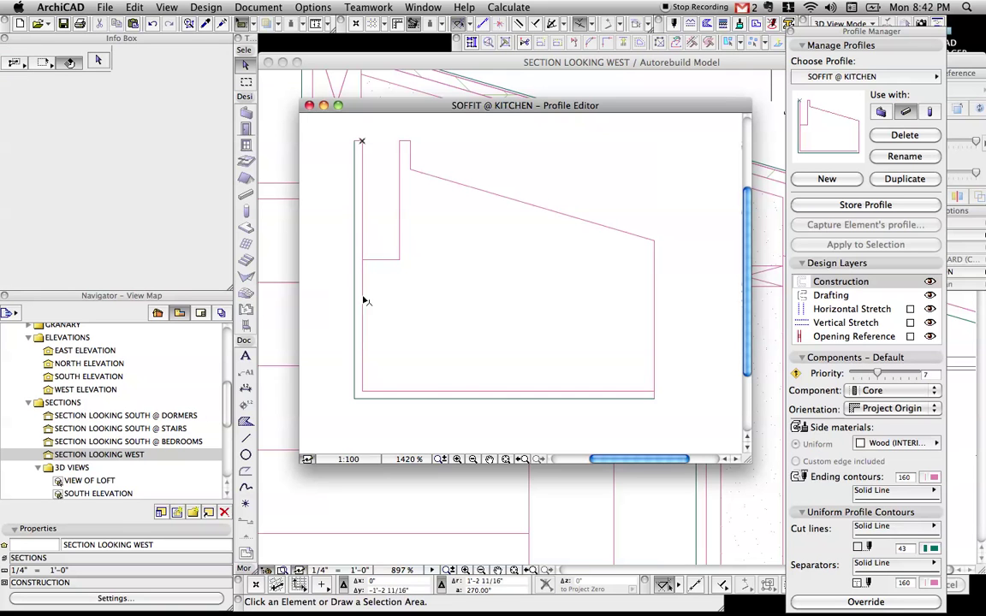
{"action": "left_click", "coordinate": [618, 321]}
{"action": "left_click", "coordinate": [623, 396], "text": "shift"}
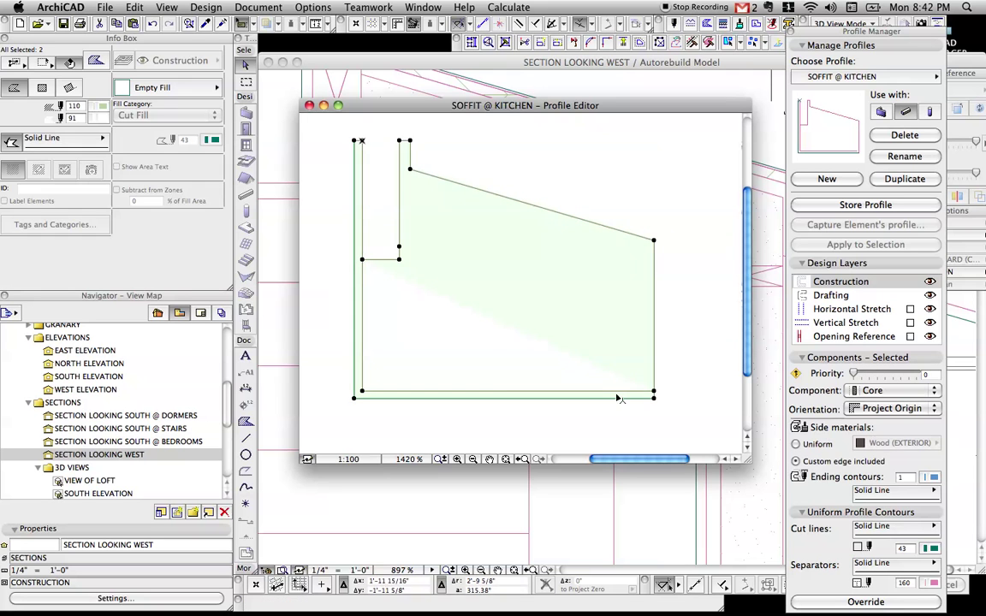
{"action": "left_click", "coordinate": [685, 275]}
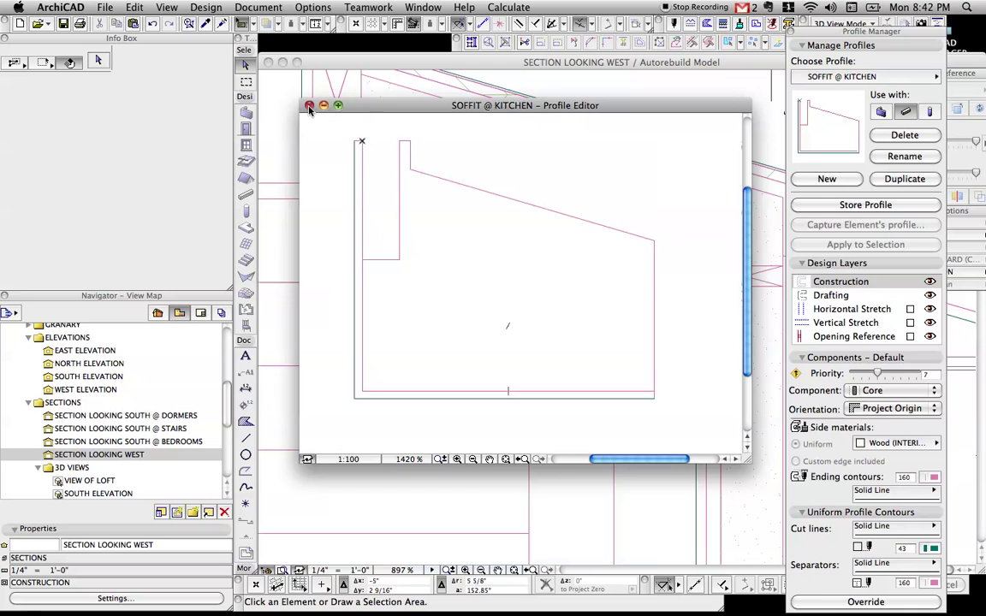
Close the SOFFIT @ KITCHEN profile editor and select the soffit beam in the section to check its outline, clearing the selection.
{"action": "left_click", "coordinate": [309, 106]}
{"action": "left_click", "coordinate": [603, 321]}
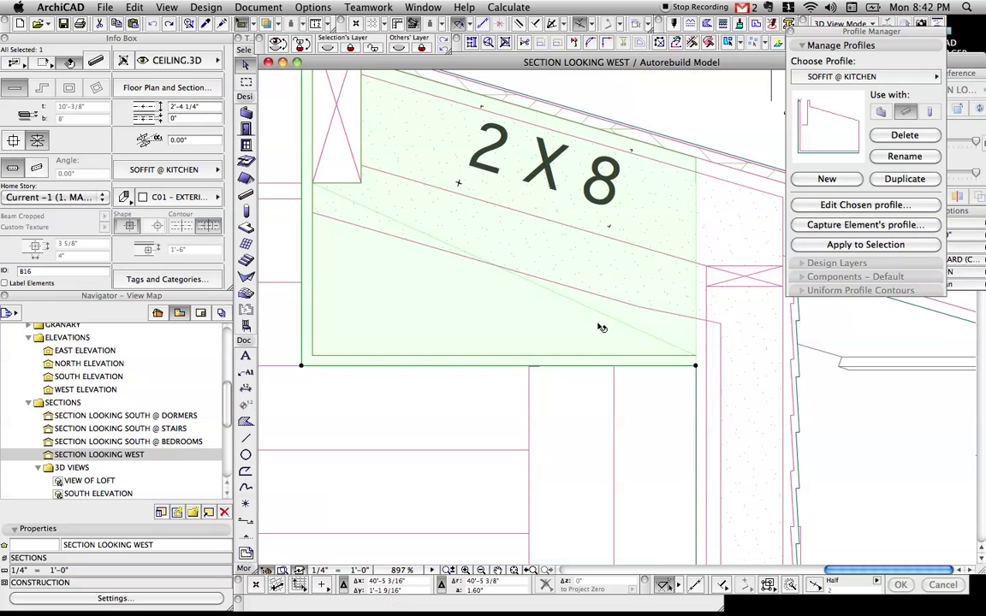
{"action": "scroll", "coordinate": [587, 336], "scroll_direction": "down", "scroll_amount": 3}
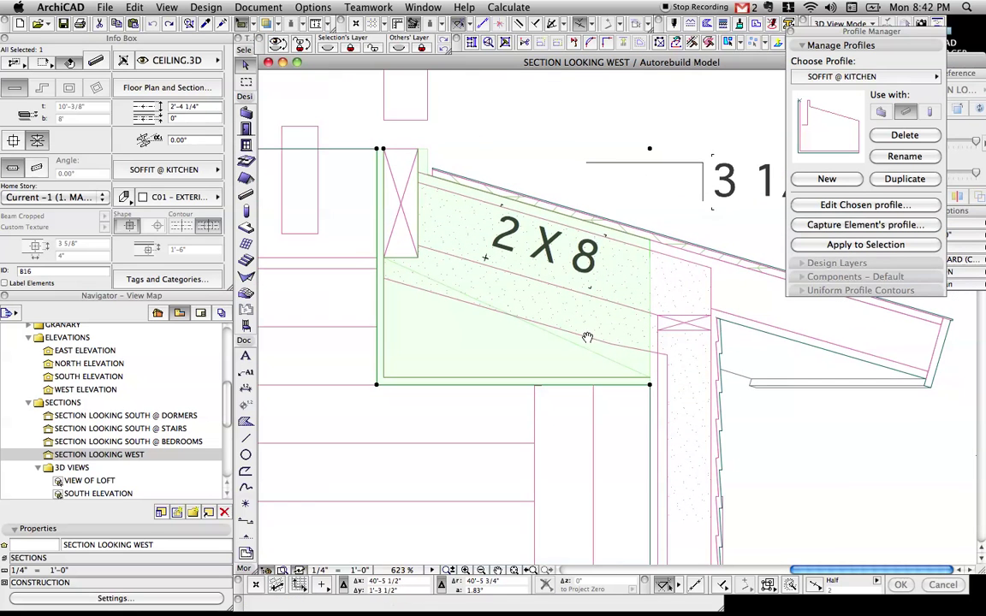
{"action": "left_click", "coordinate": [711, 129]}
{"action": "mouse_move", "coordinate": [974, 7]}
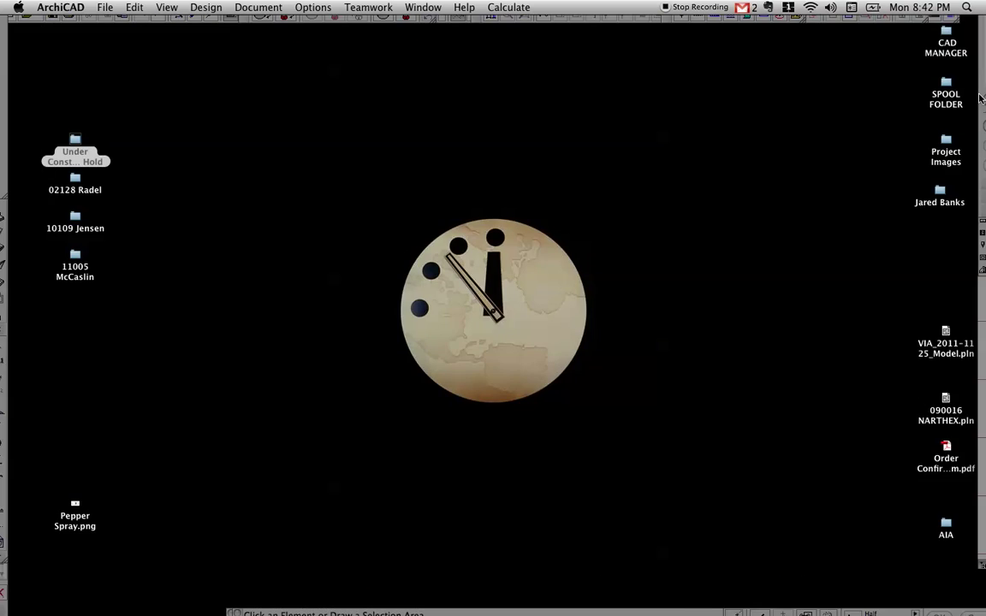
{"action": "left_click", "coordinate": [980, 99]}
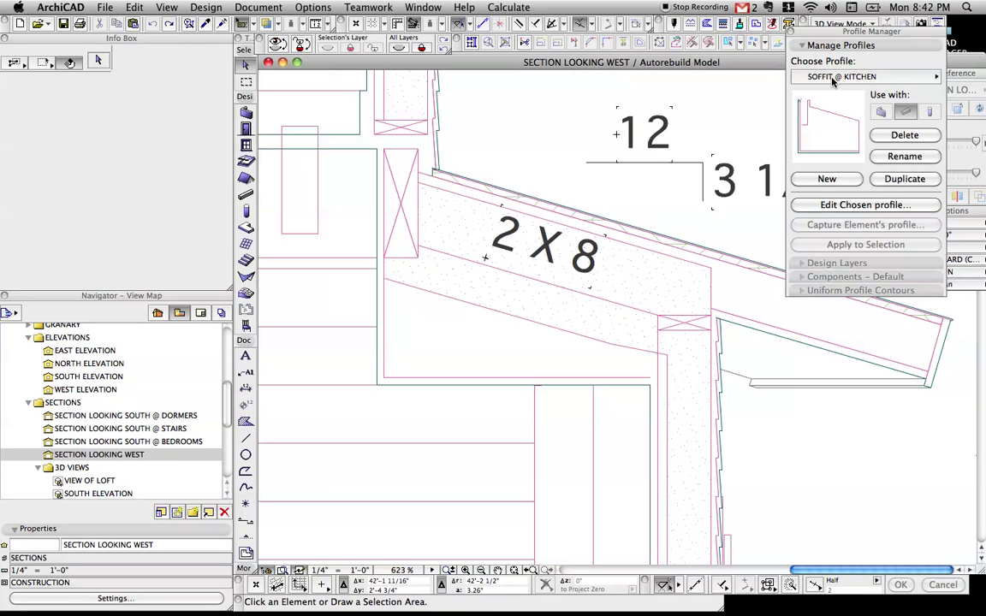